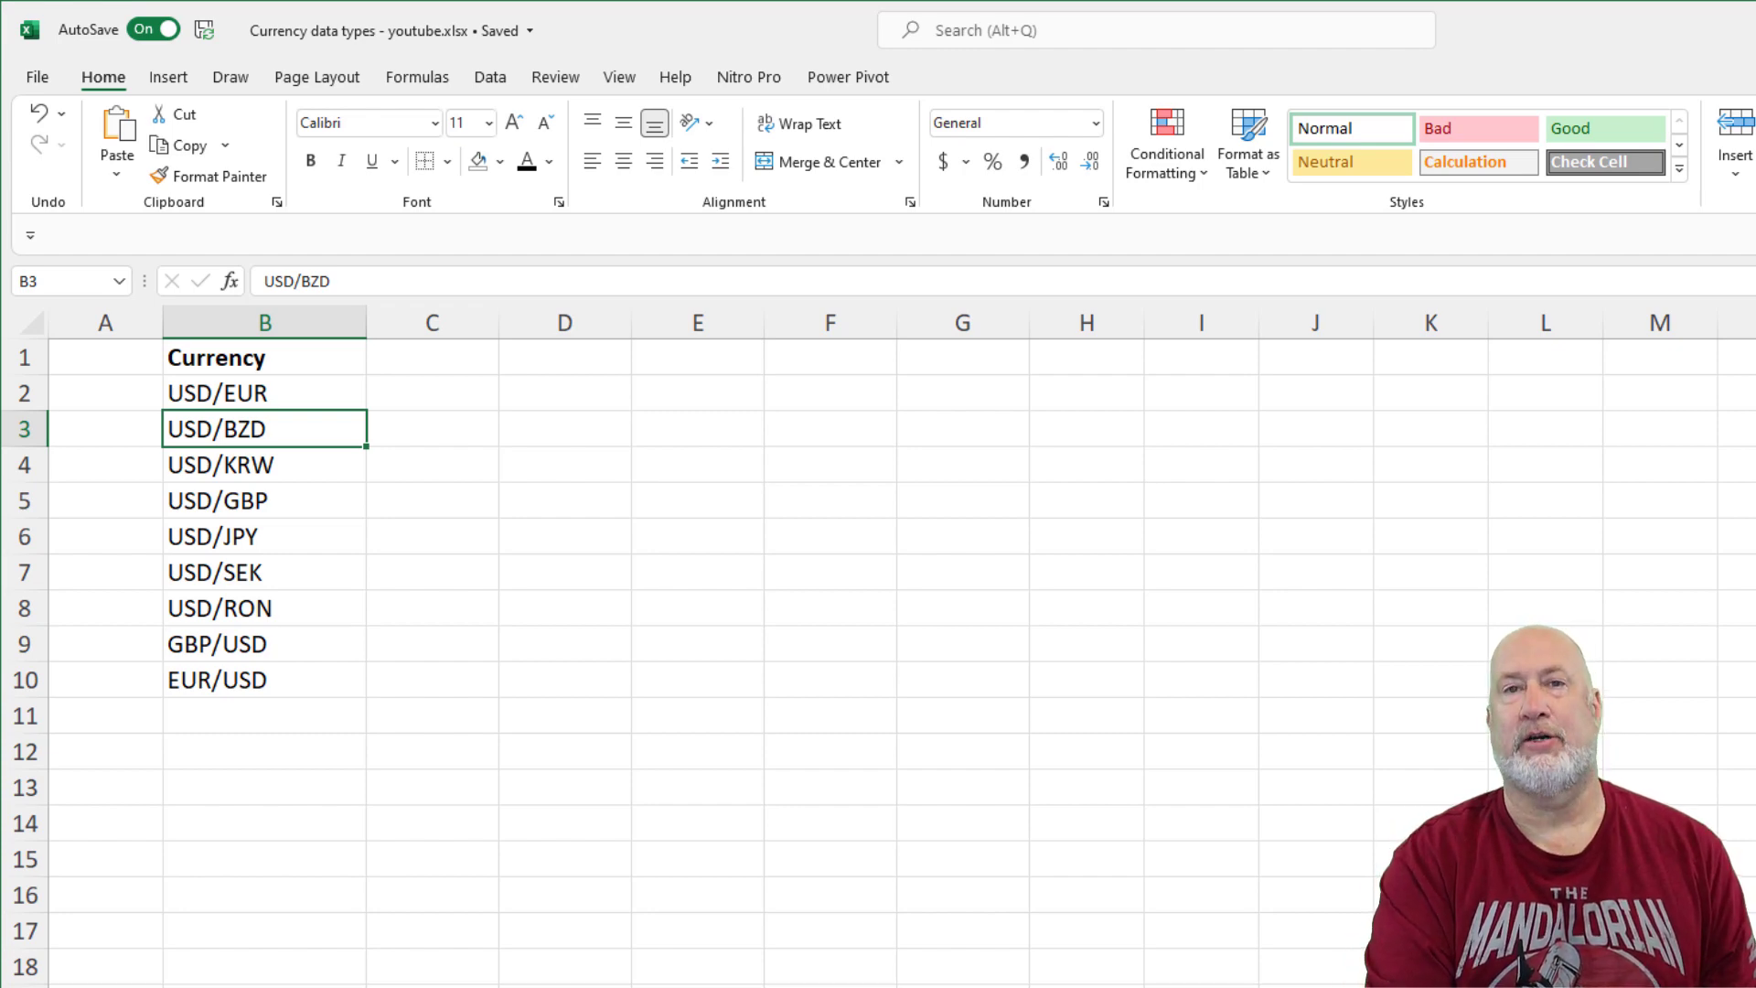
- Turn the currency list into an Excel table with Currency as its header row
key(ctrl+a)
key(ctrl+c)
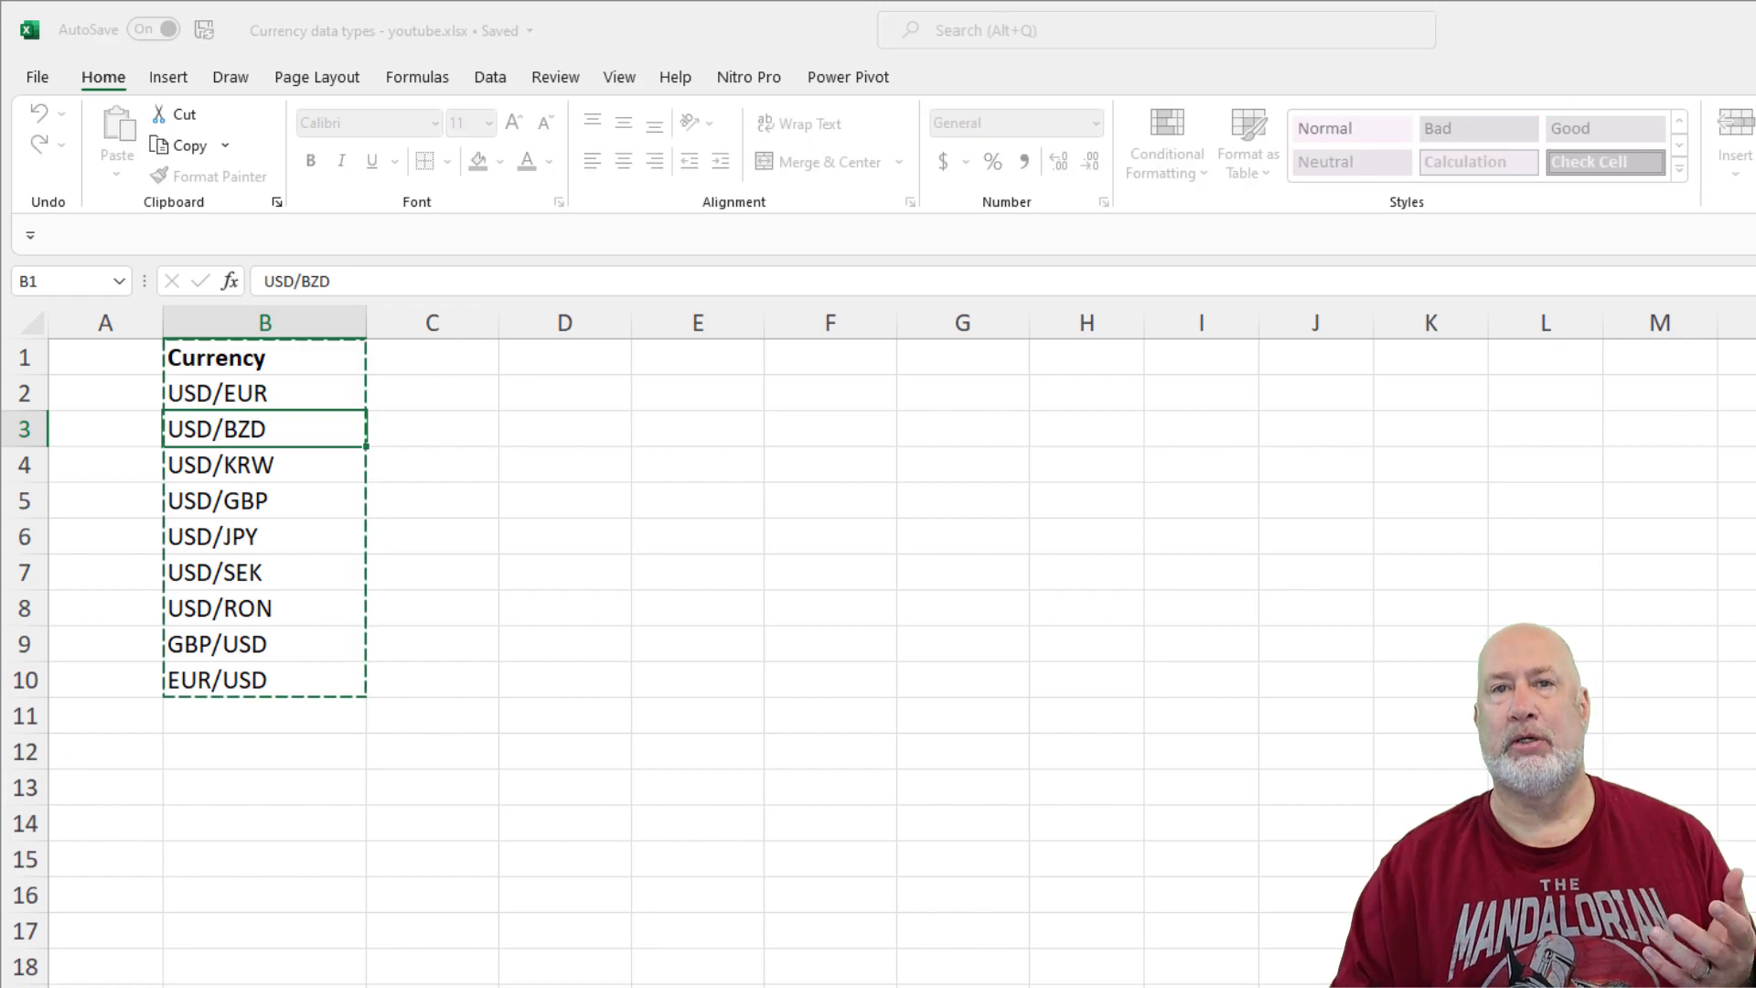
key(ctrl+t)
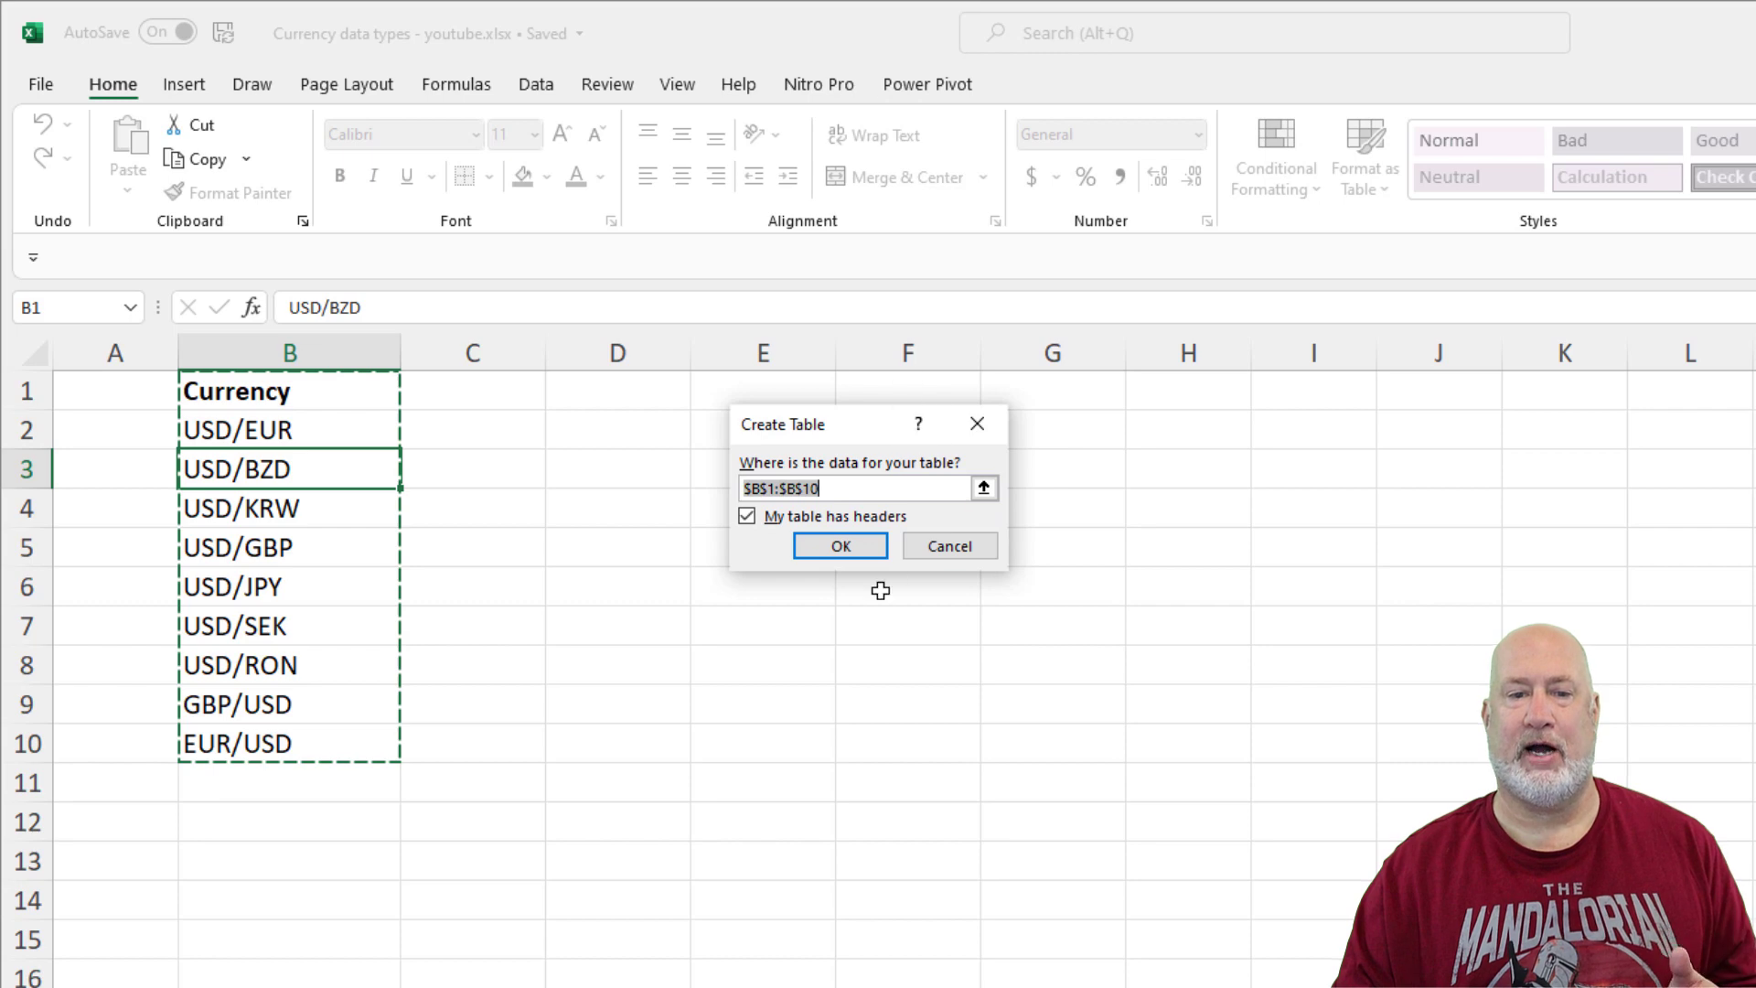
click(841, 547)
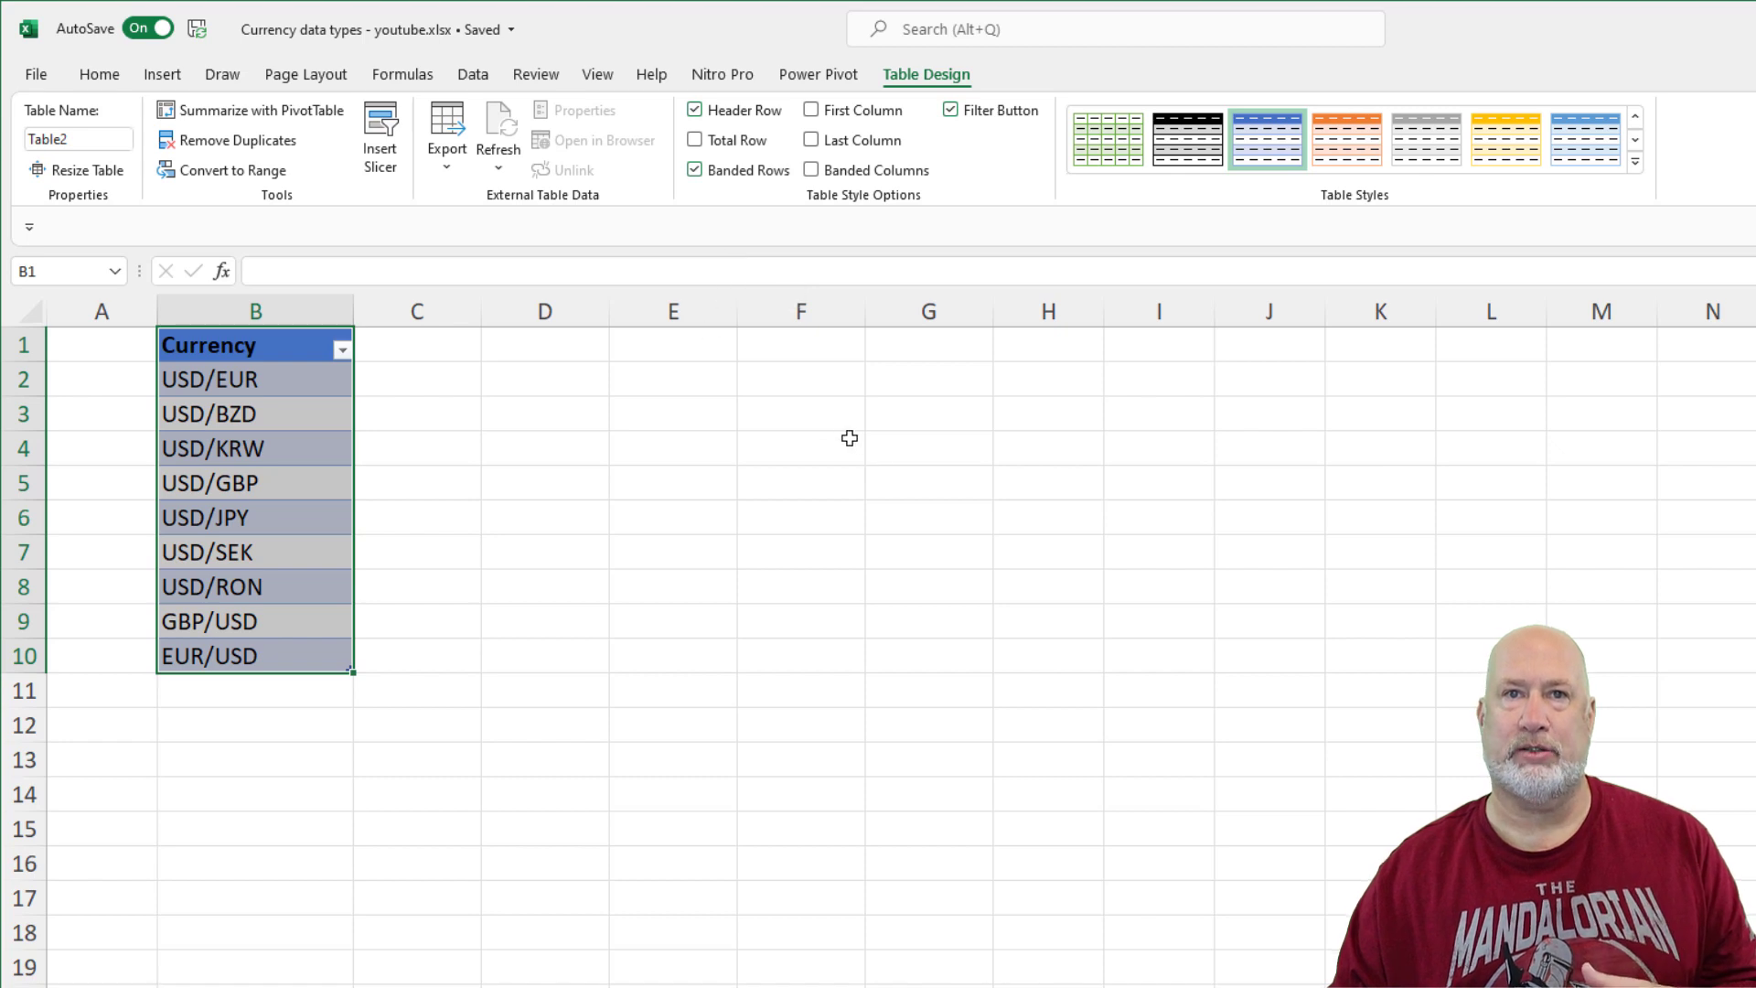
- Convert the pairs in B2:B10 to the Currencies linked data type
click(286, 382)
drag(285, 382, 283, 653)
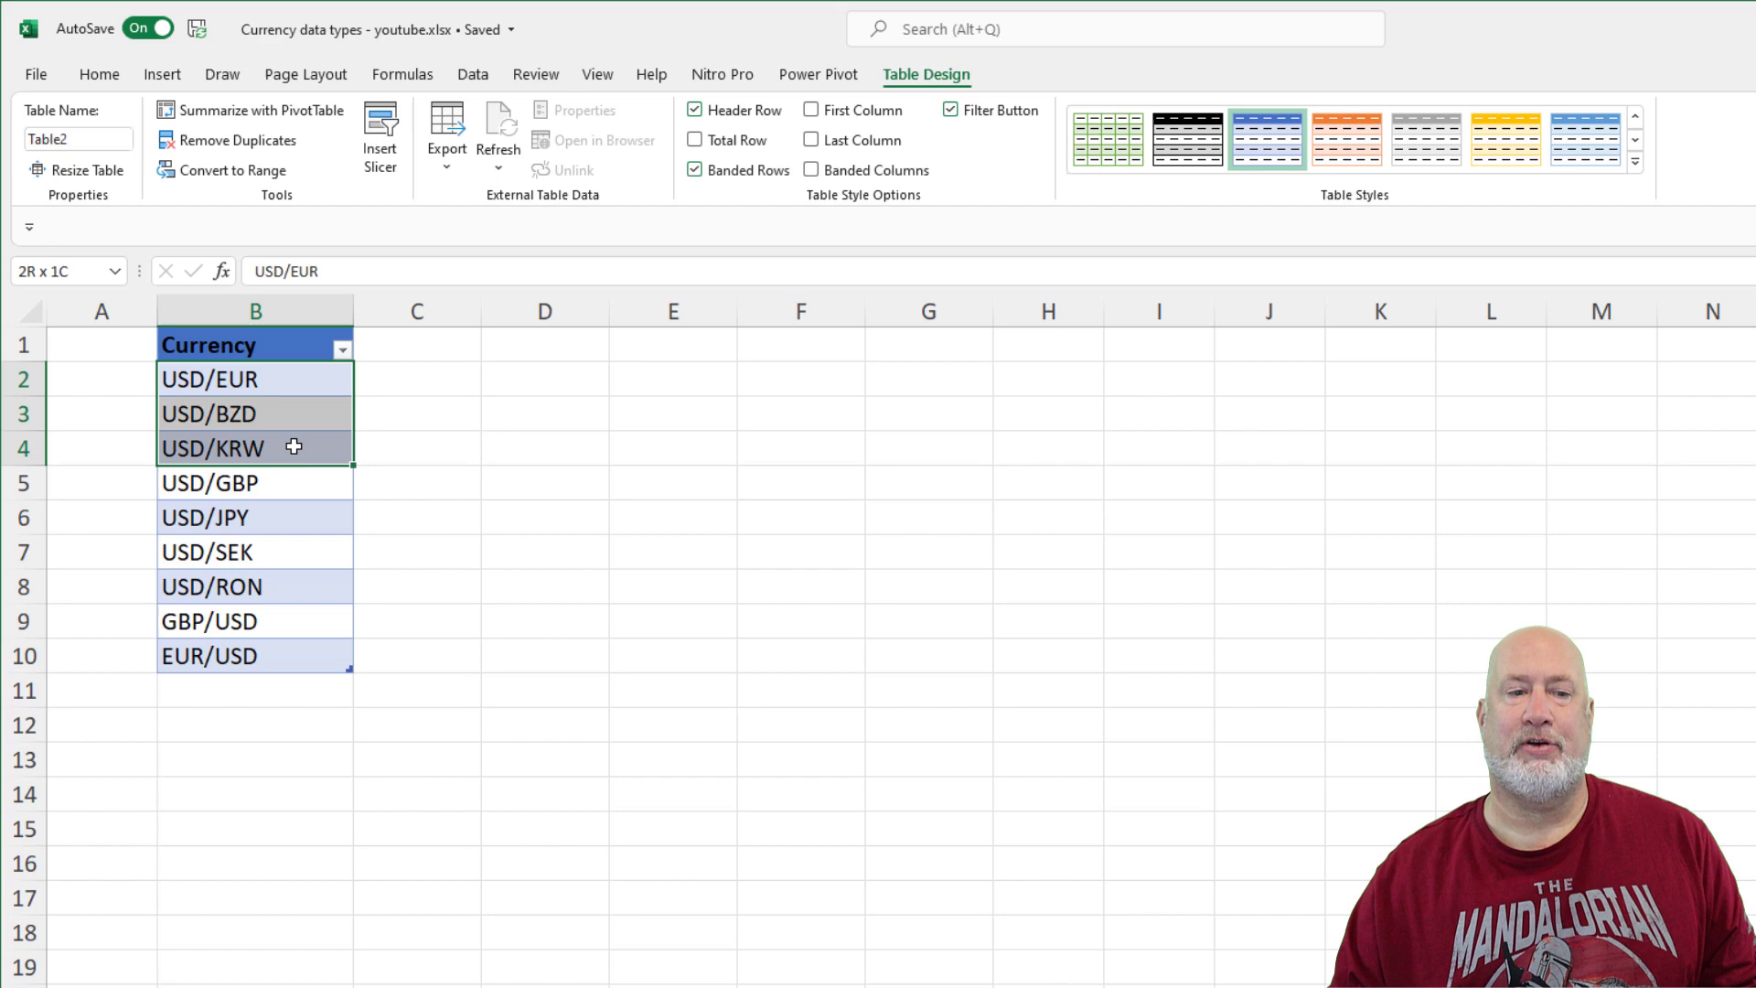
click(474, 76)
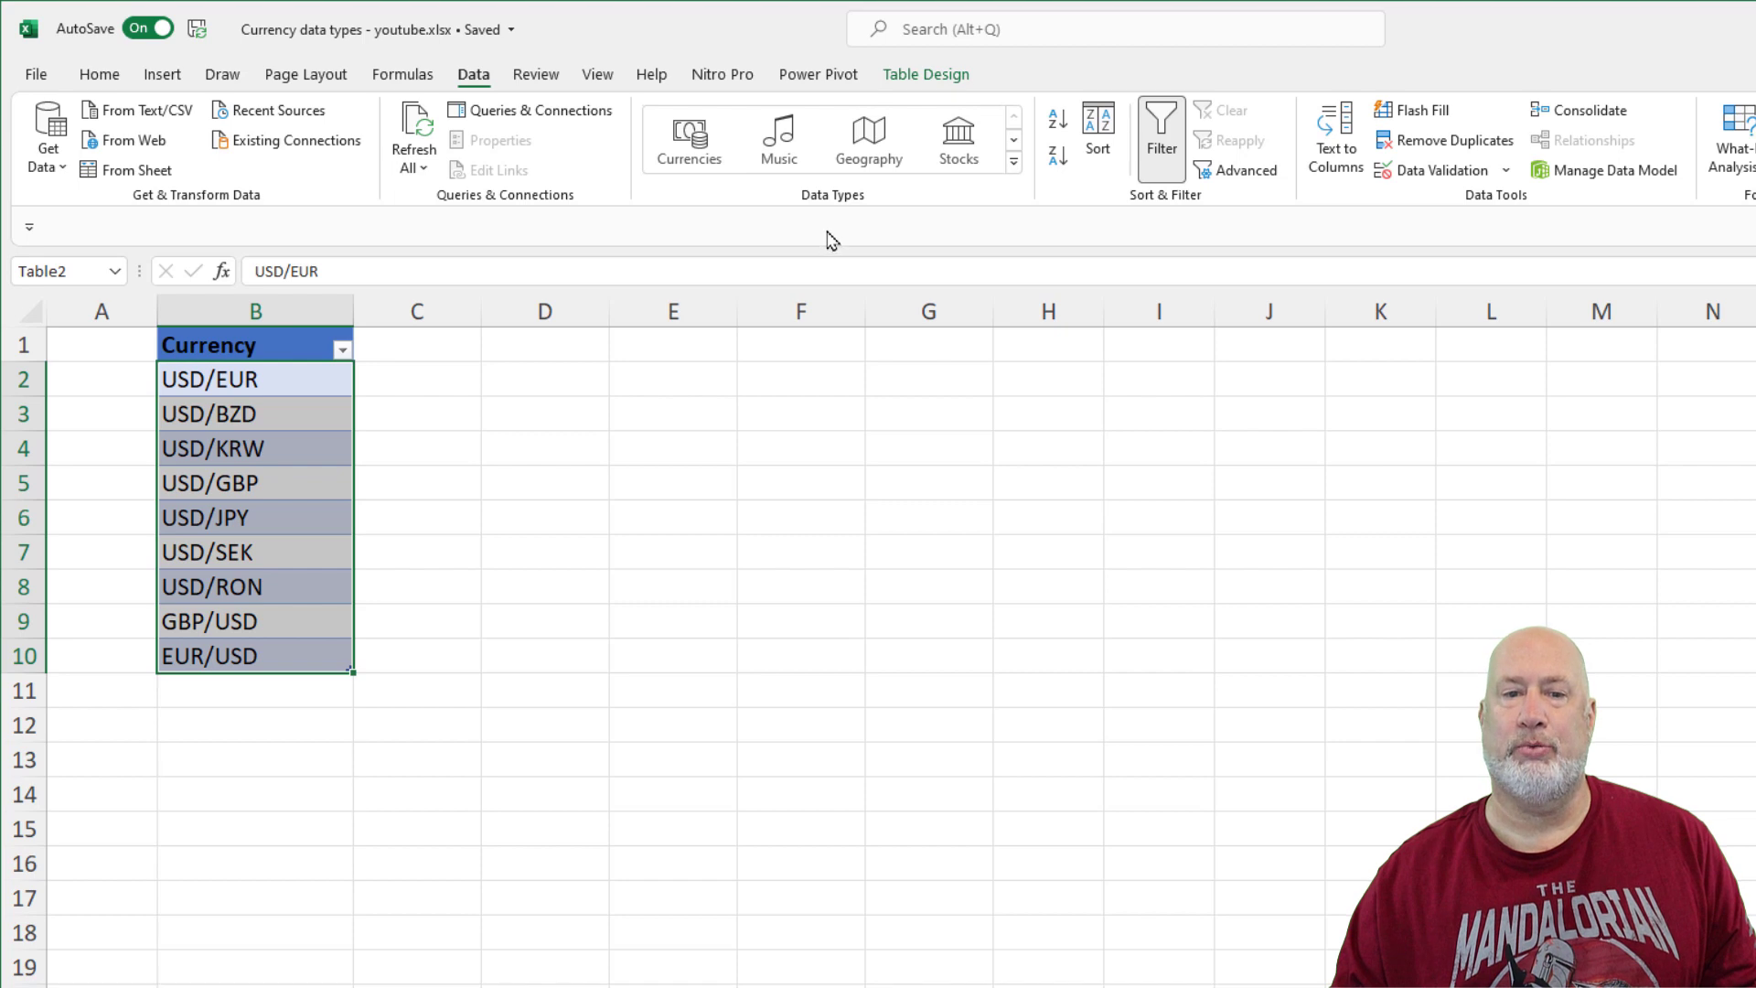
click(1015, 163)
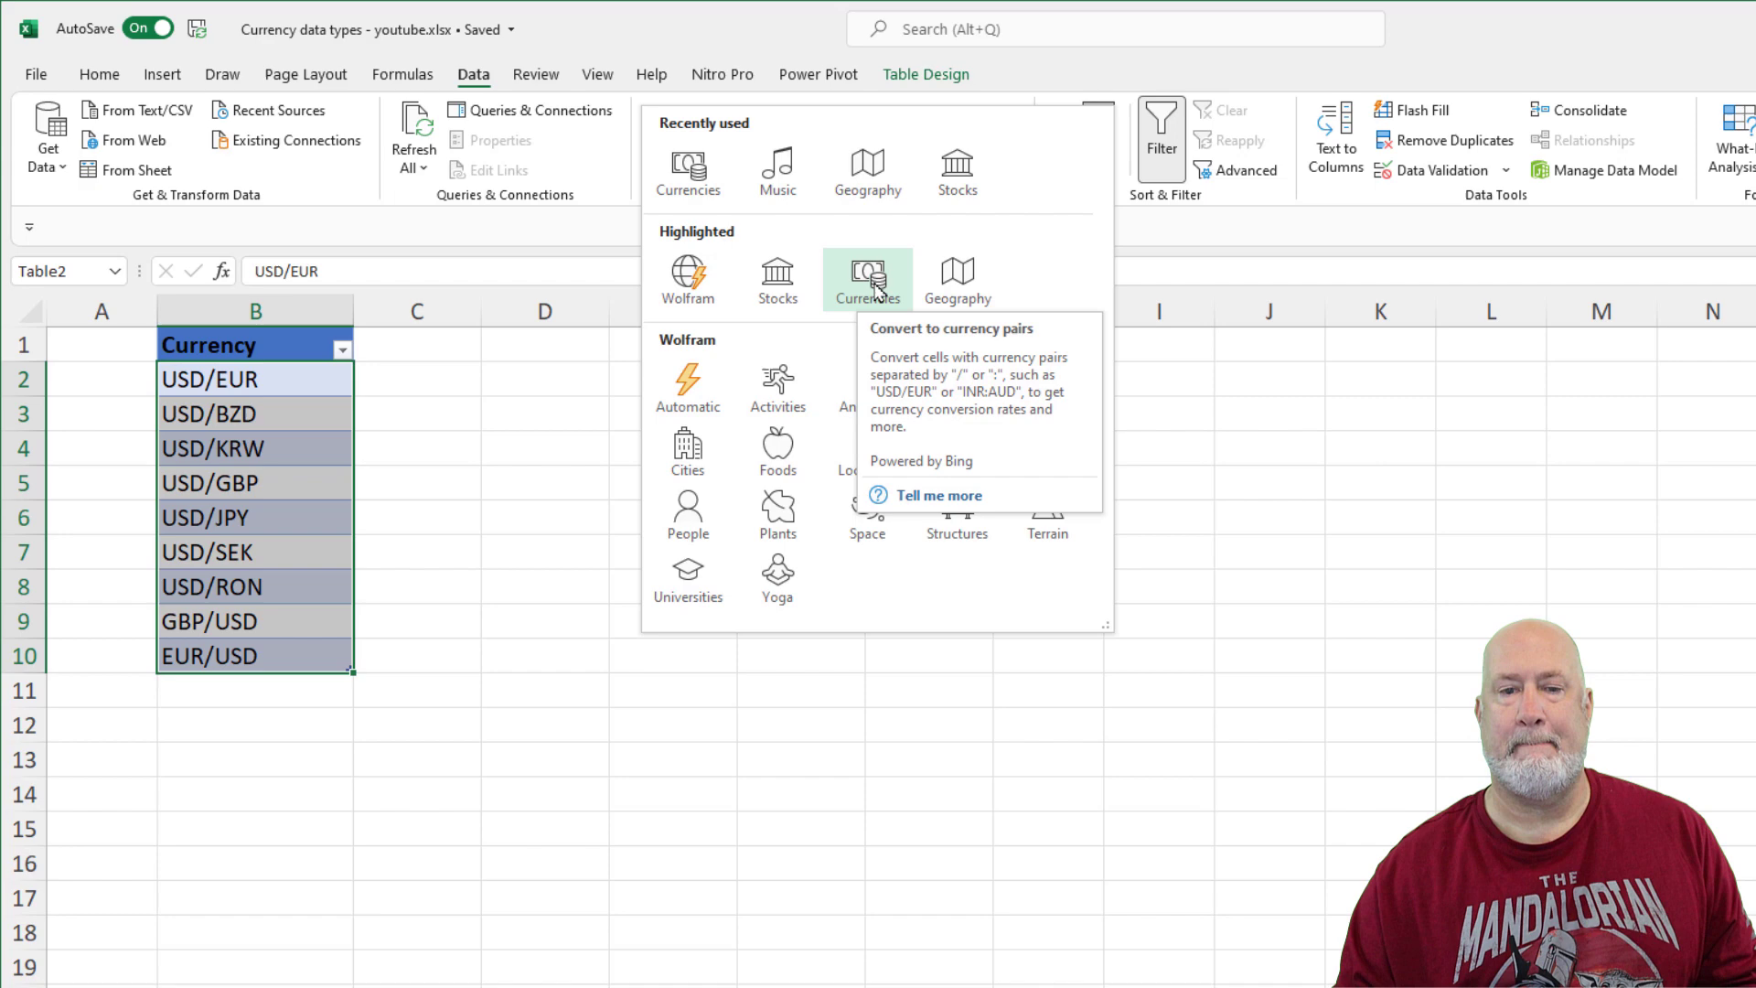
click(874, 285)
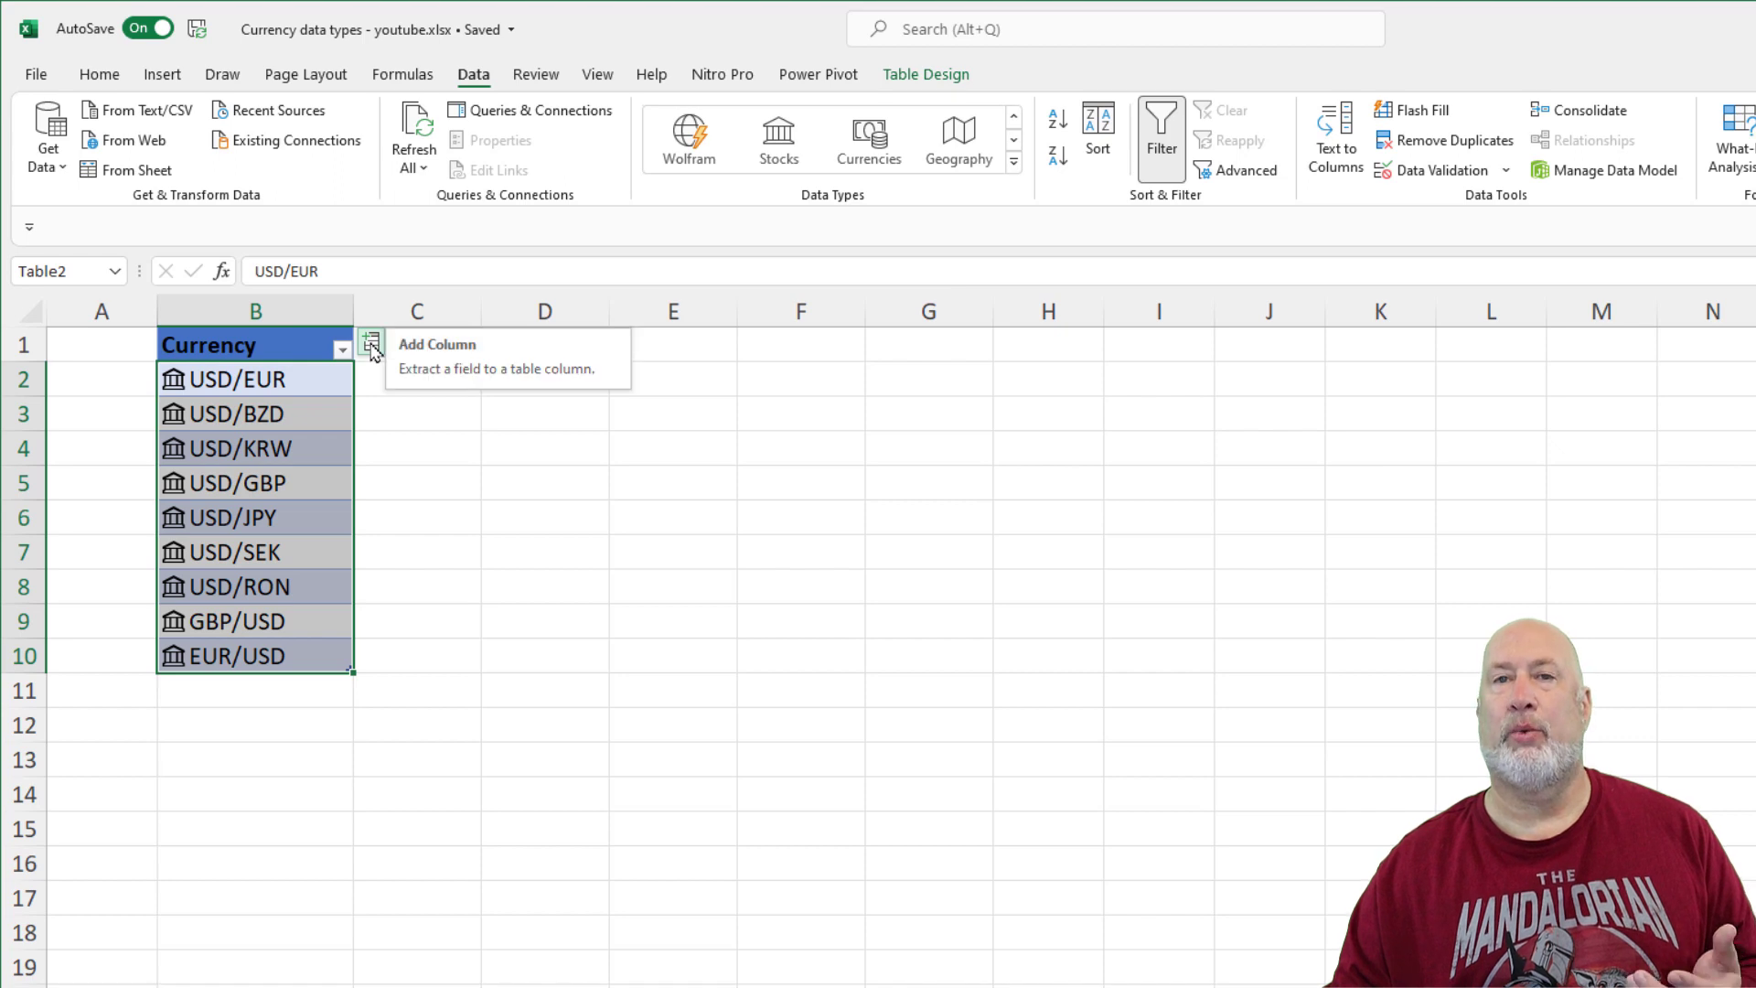
- Add a Price column of exchange rates and widen column C so ₩ 1,180.00 shows
click(370, 346)
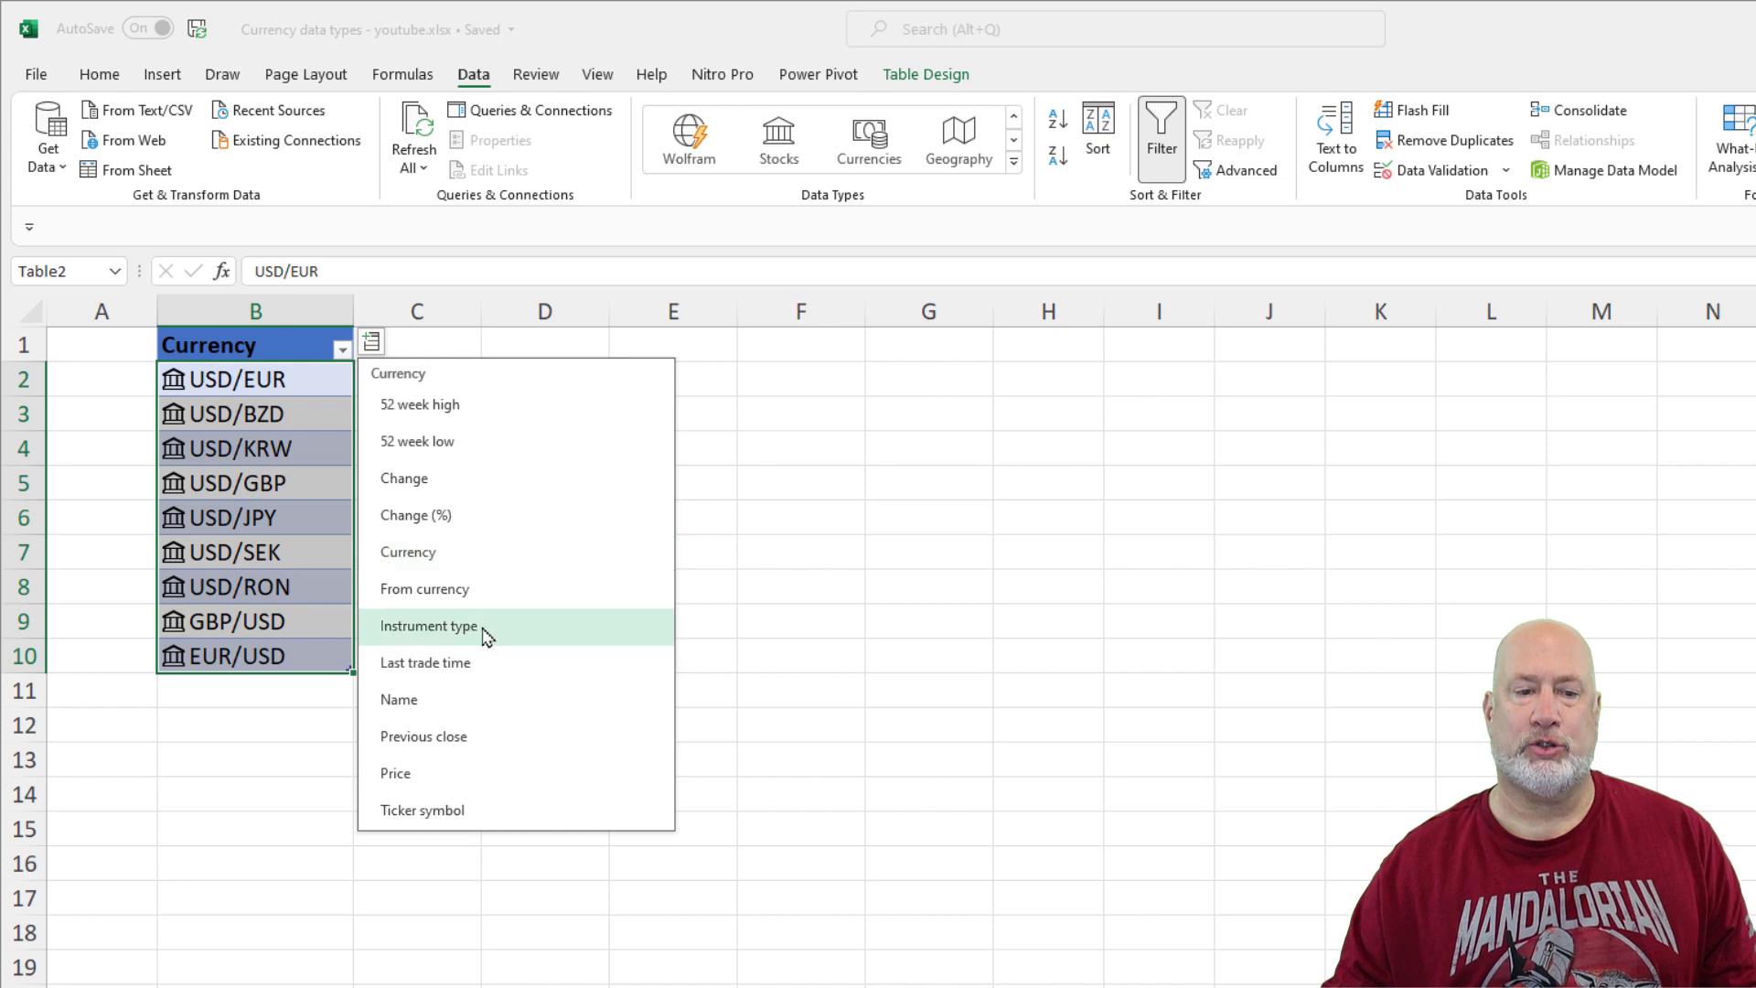
click(482, 790)
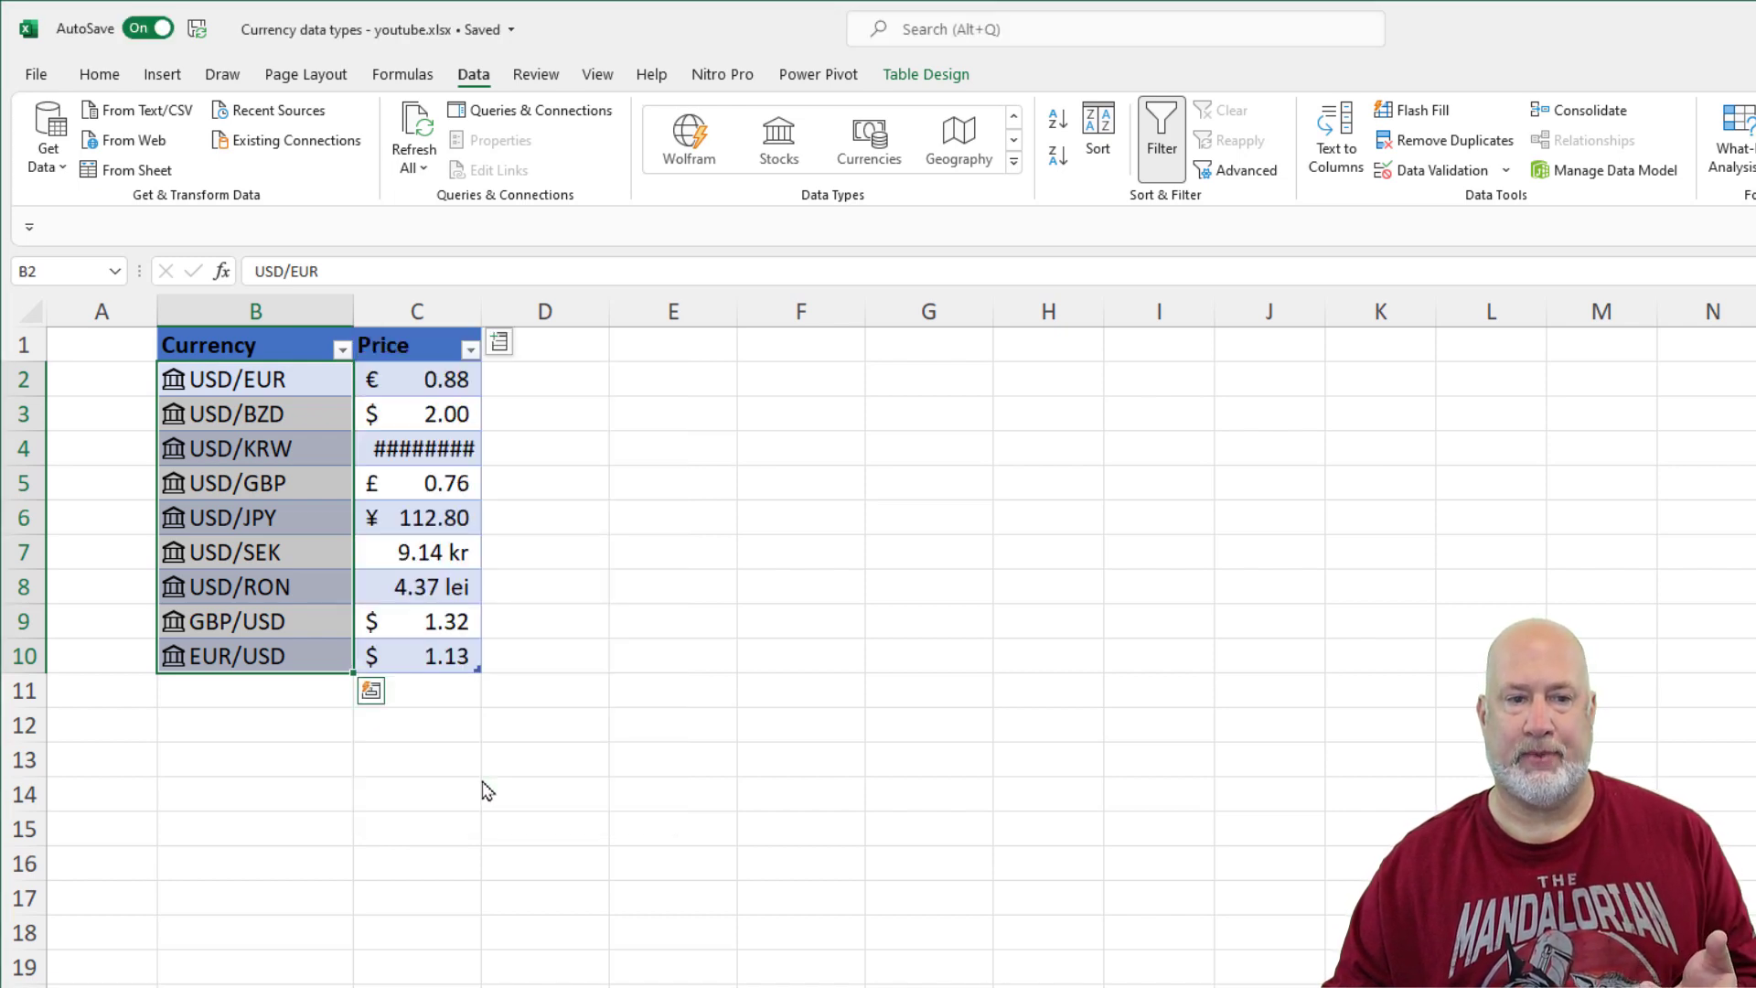
drag(482, 310, 530, 310)
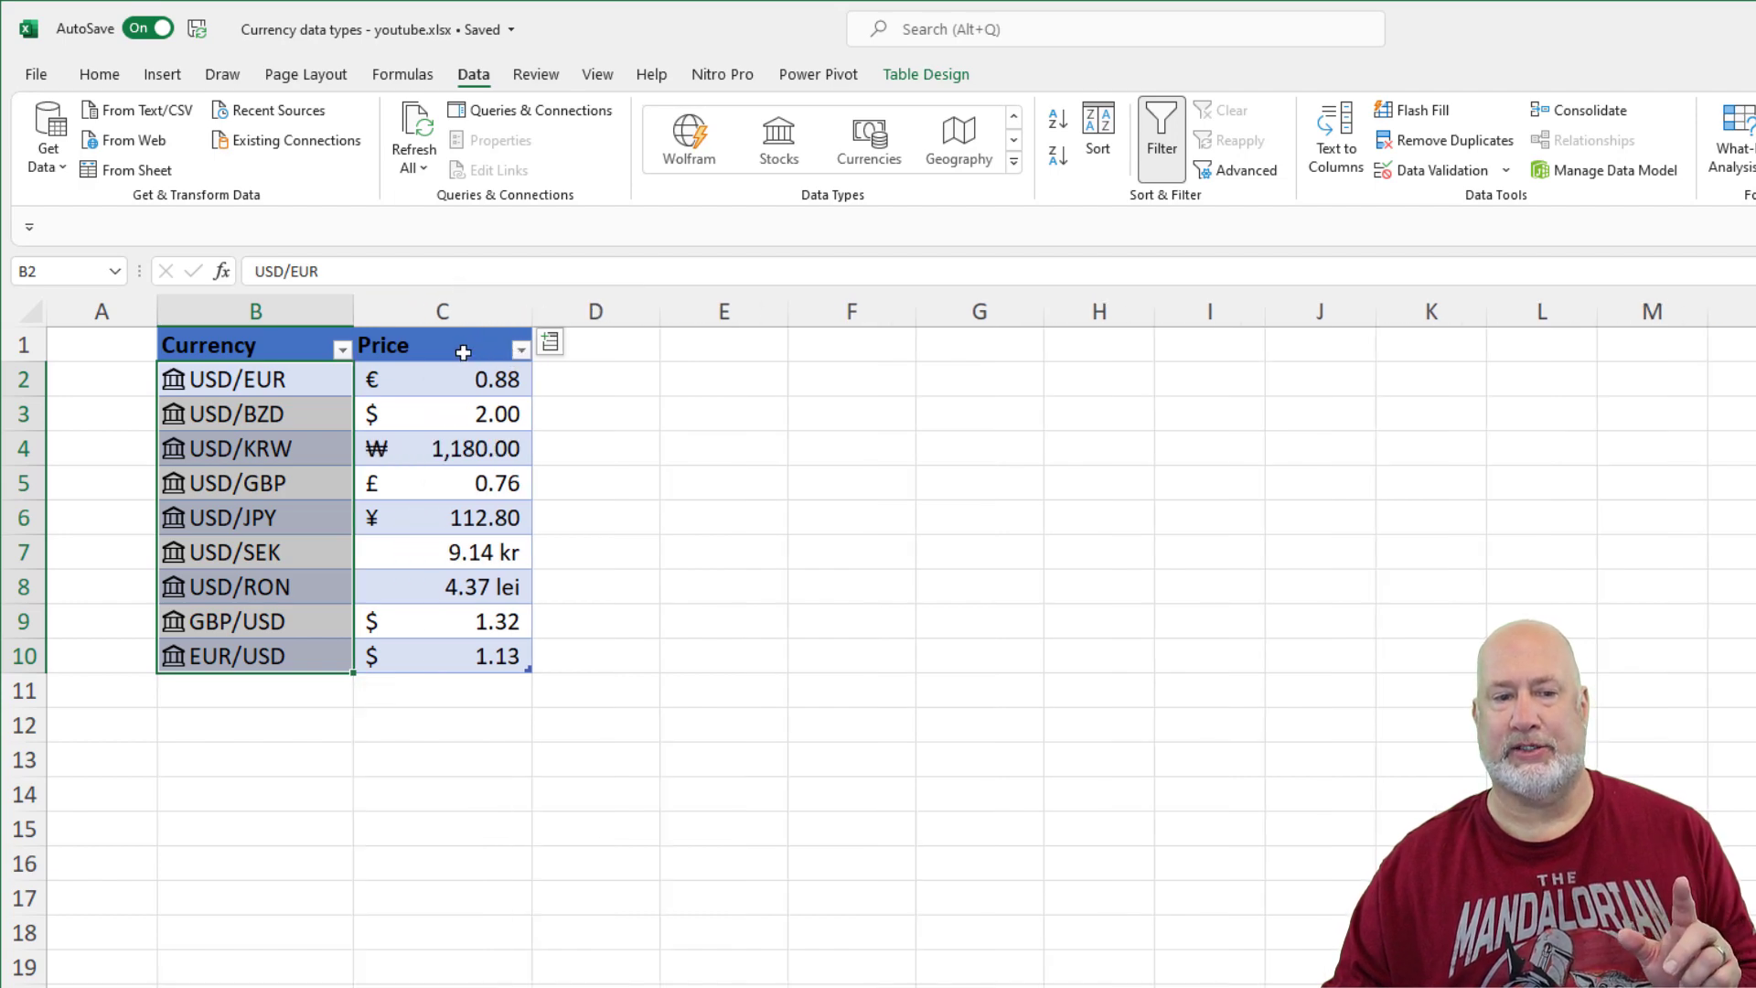
- Add Instrument type and Name columns, autofitting each to its contents
click(550, 341)
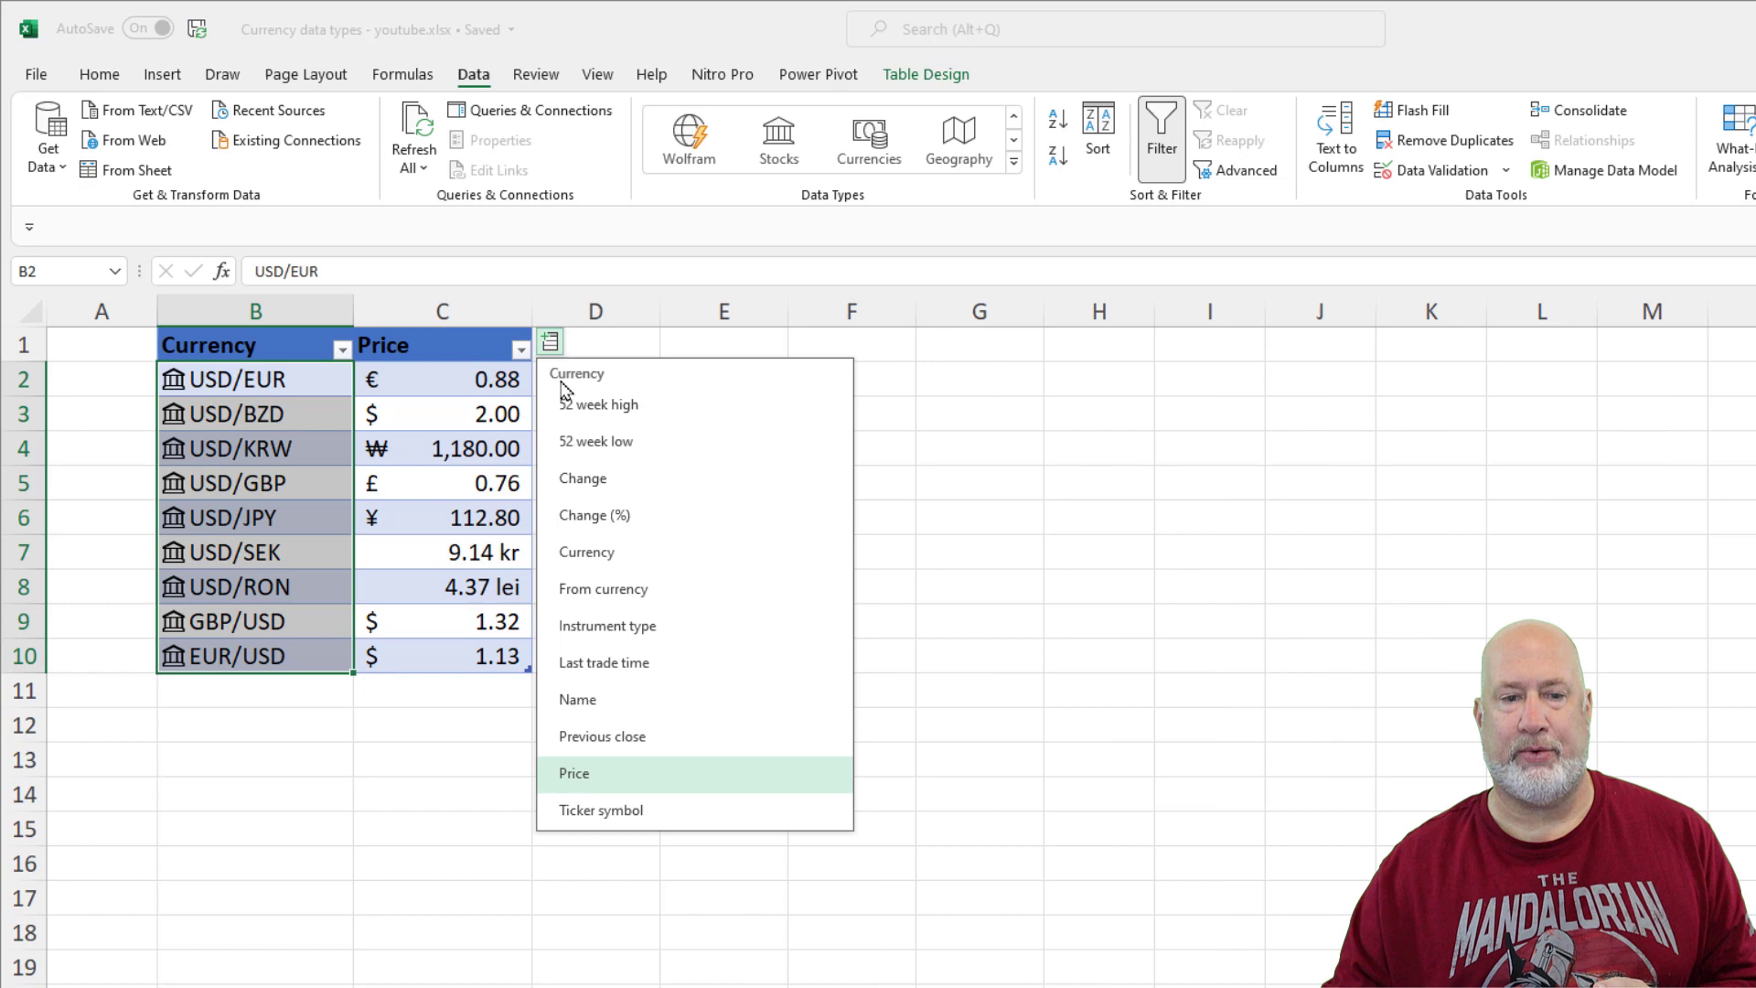
click(643, 628)
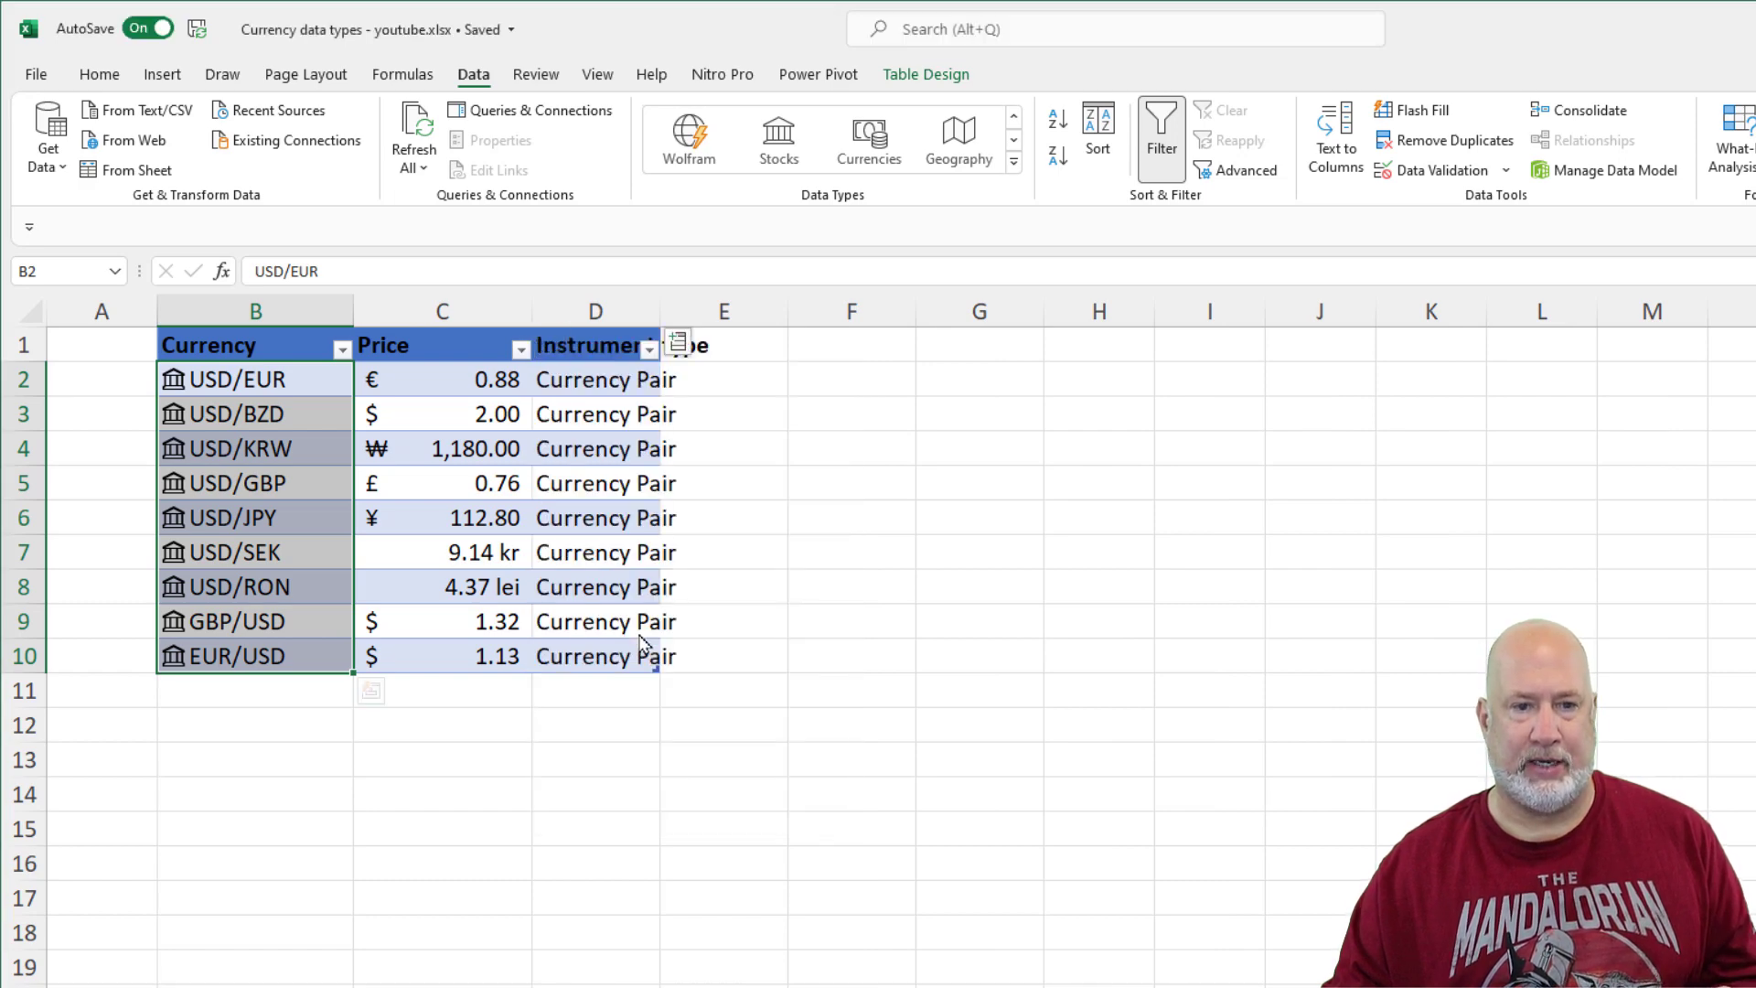
double_click(670, 296)
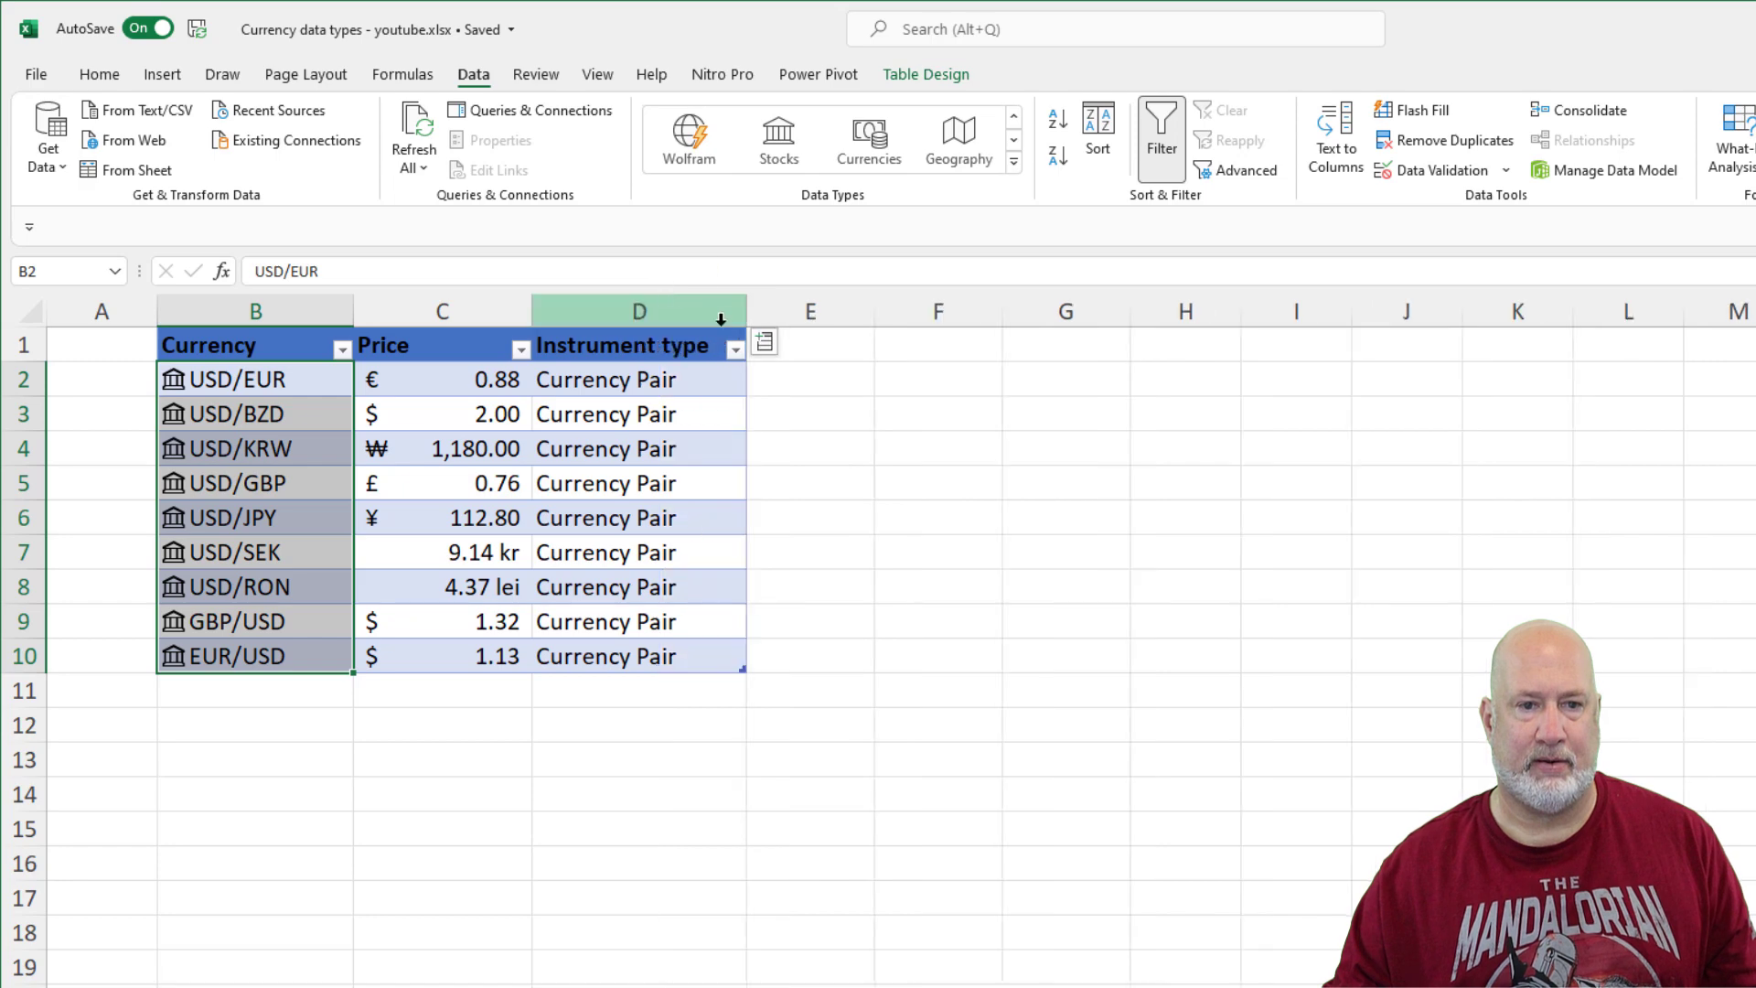
click(763, 345)
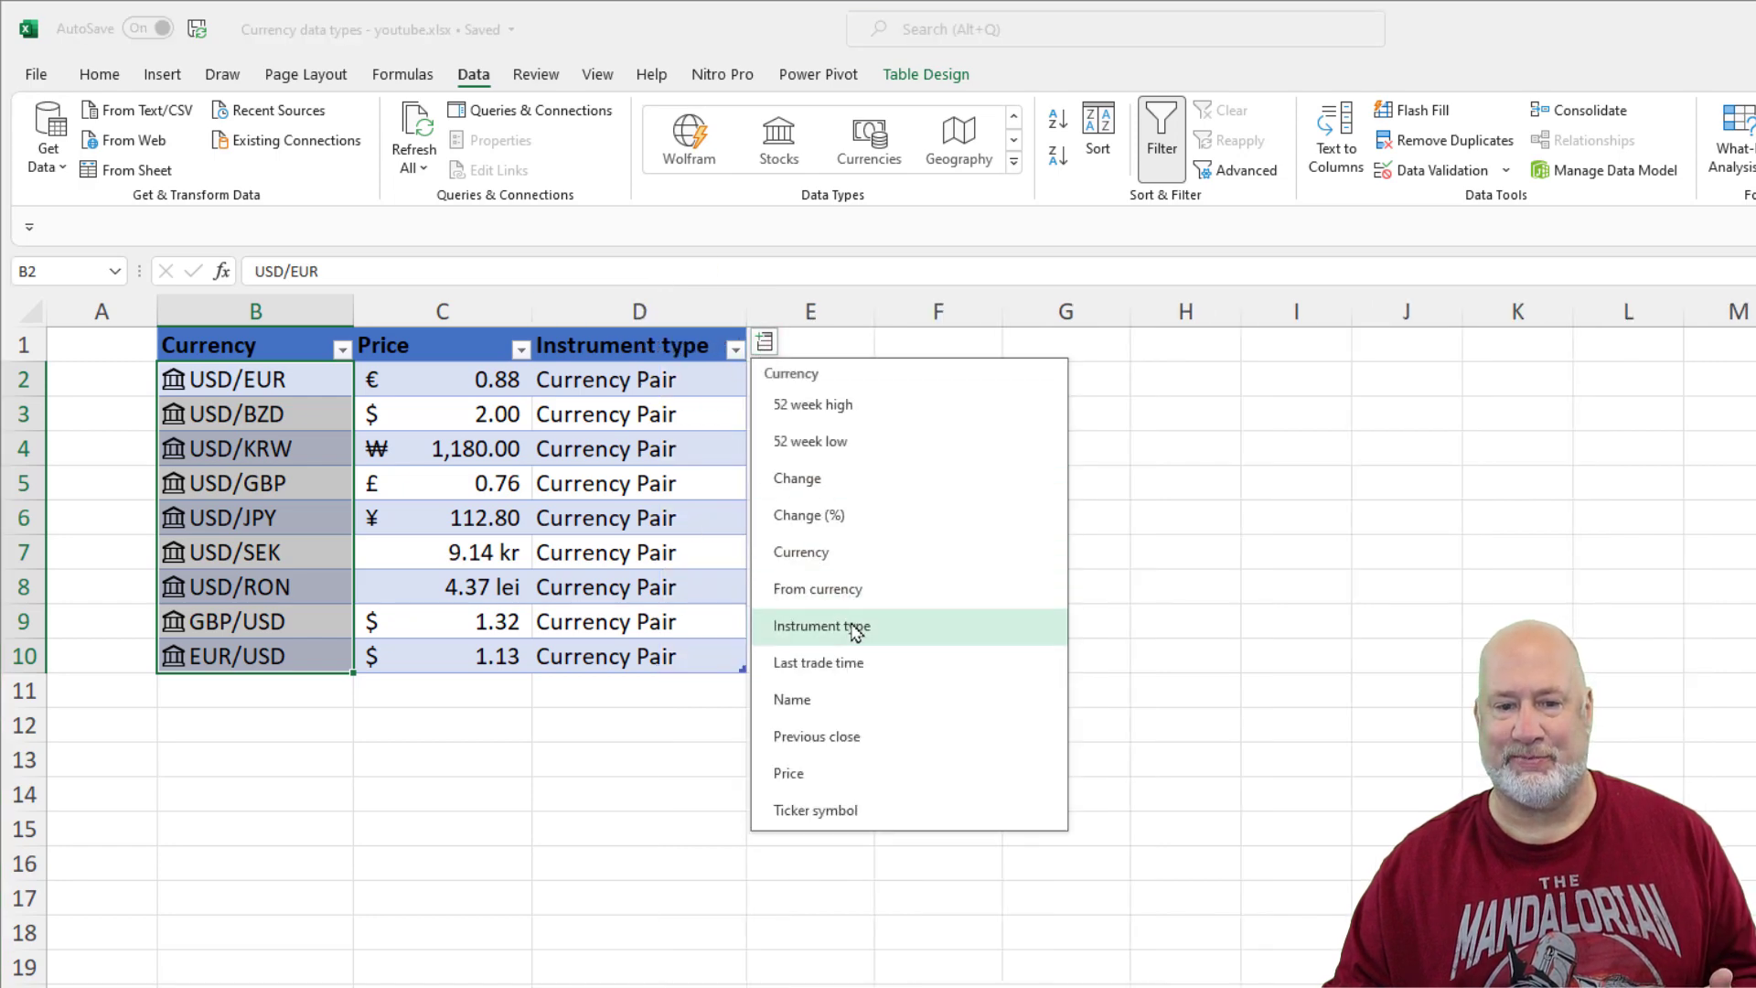
click(847, 704)
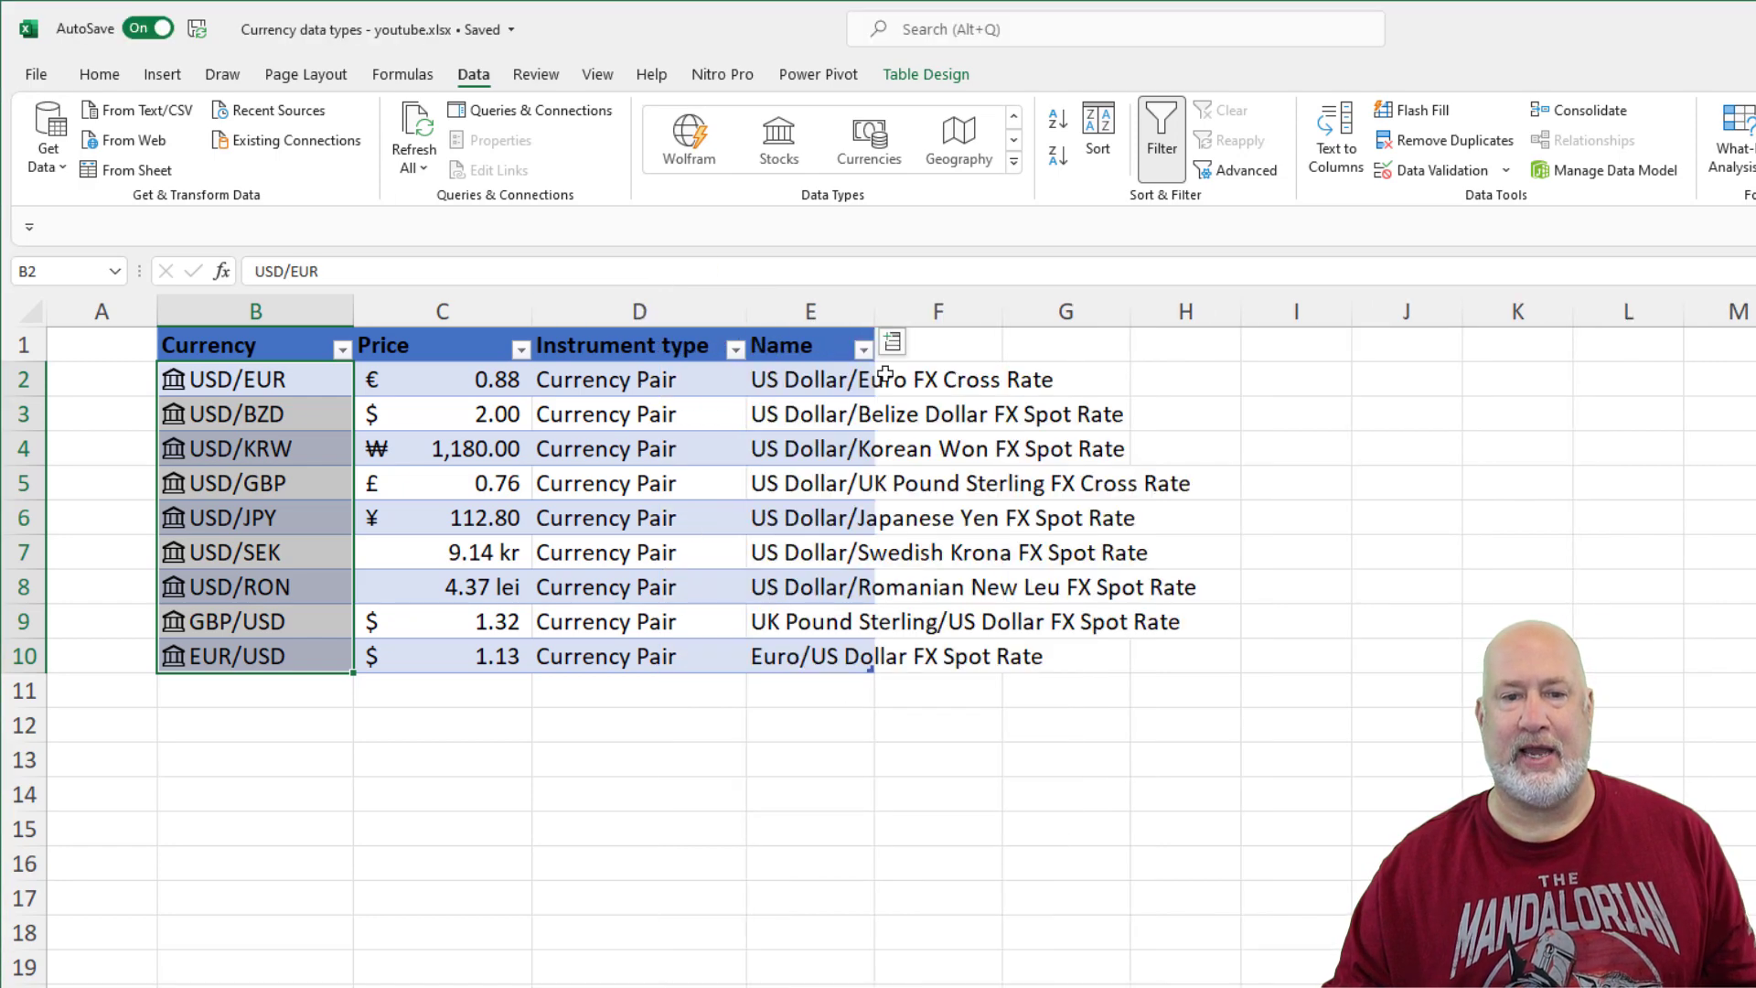
double_click(874, 311)
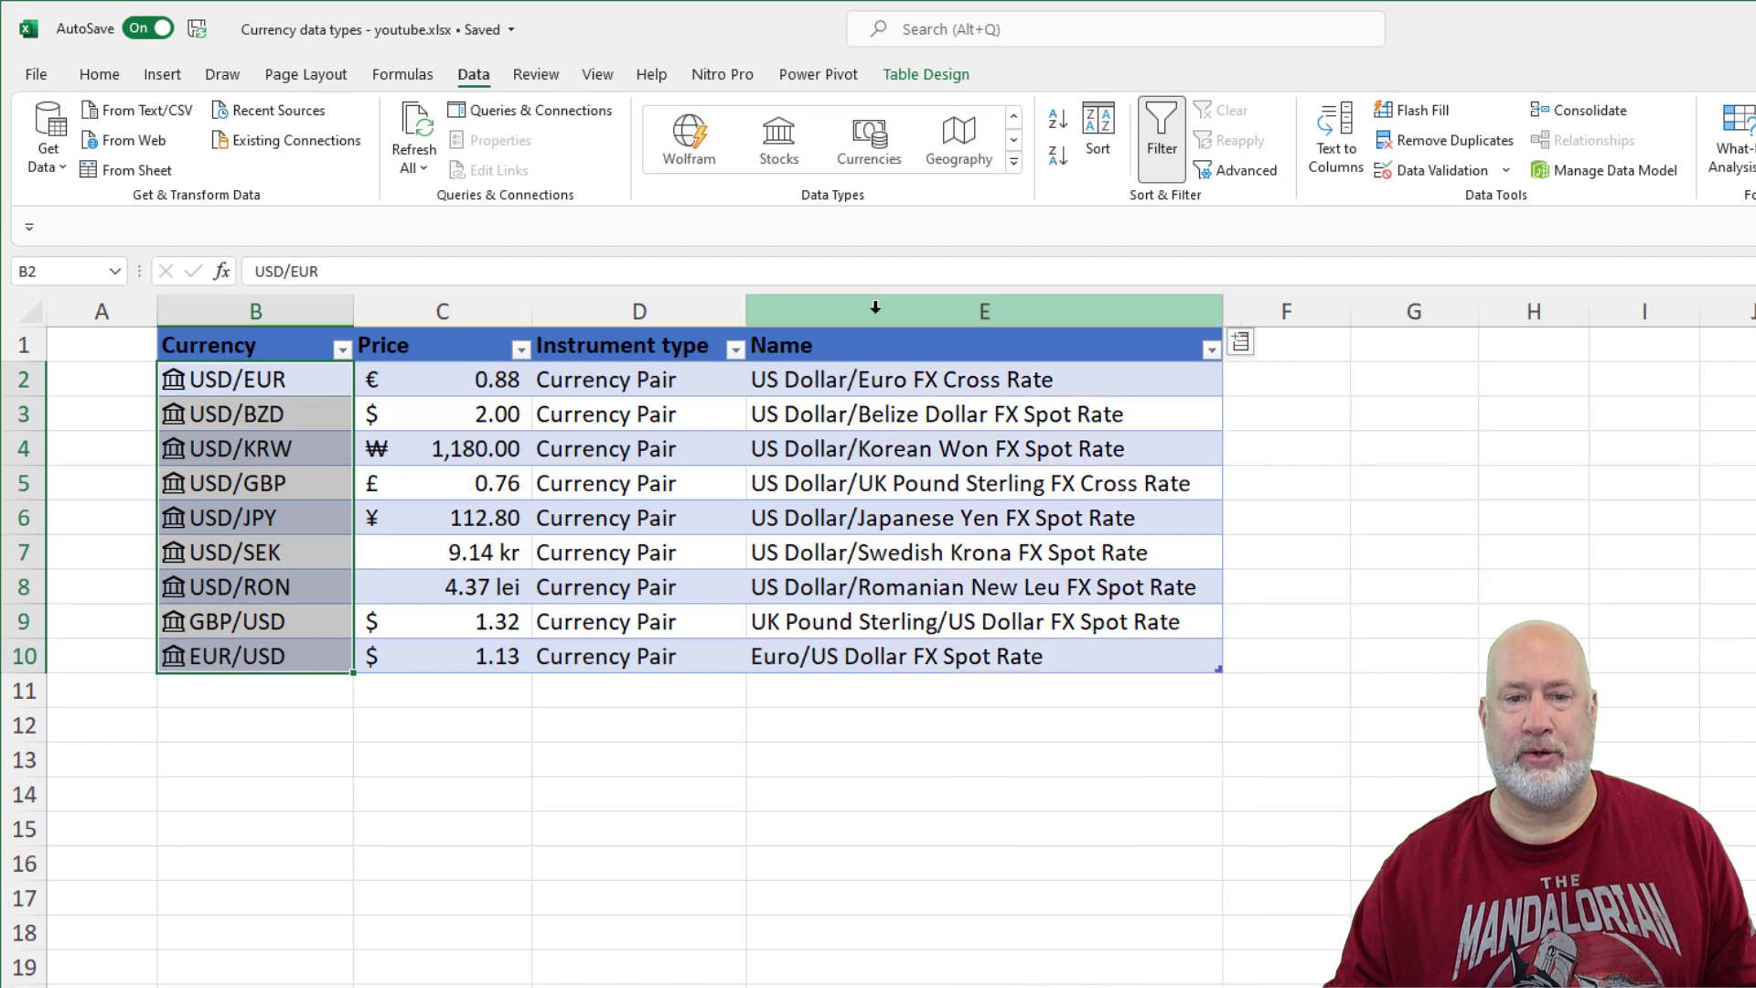
- Add 52 week high and 52 week low columns for every pair
click(1241, 344)
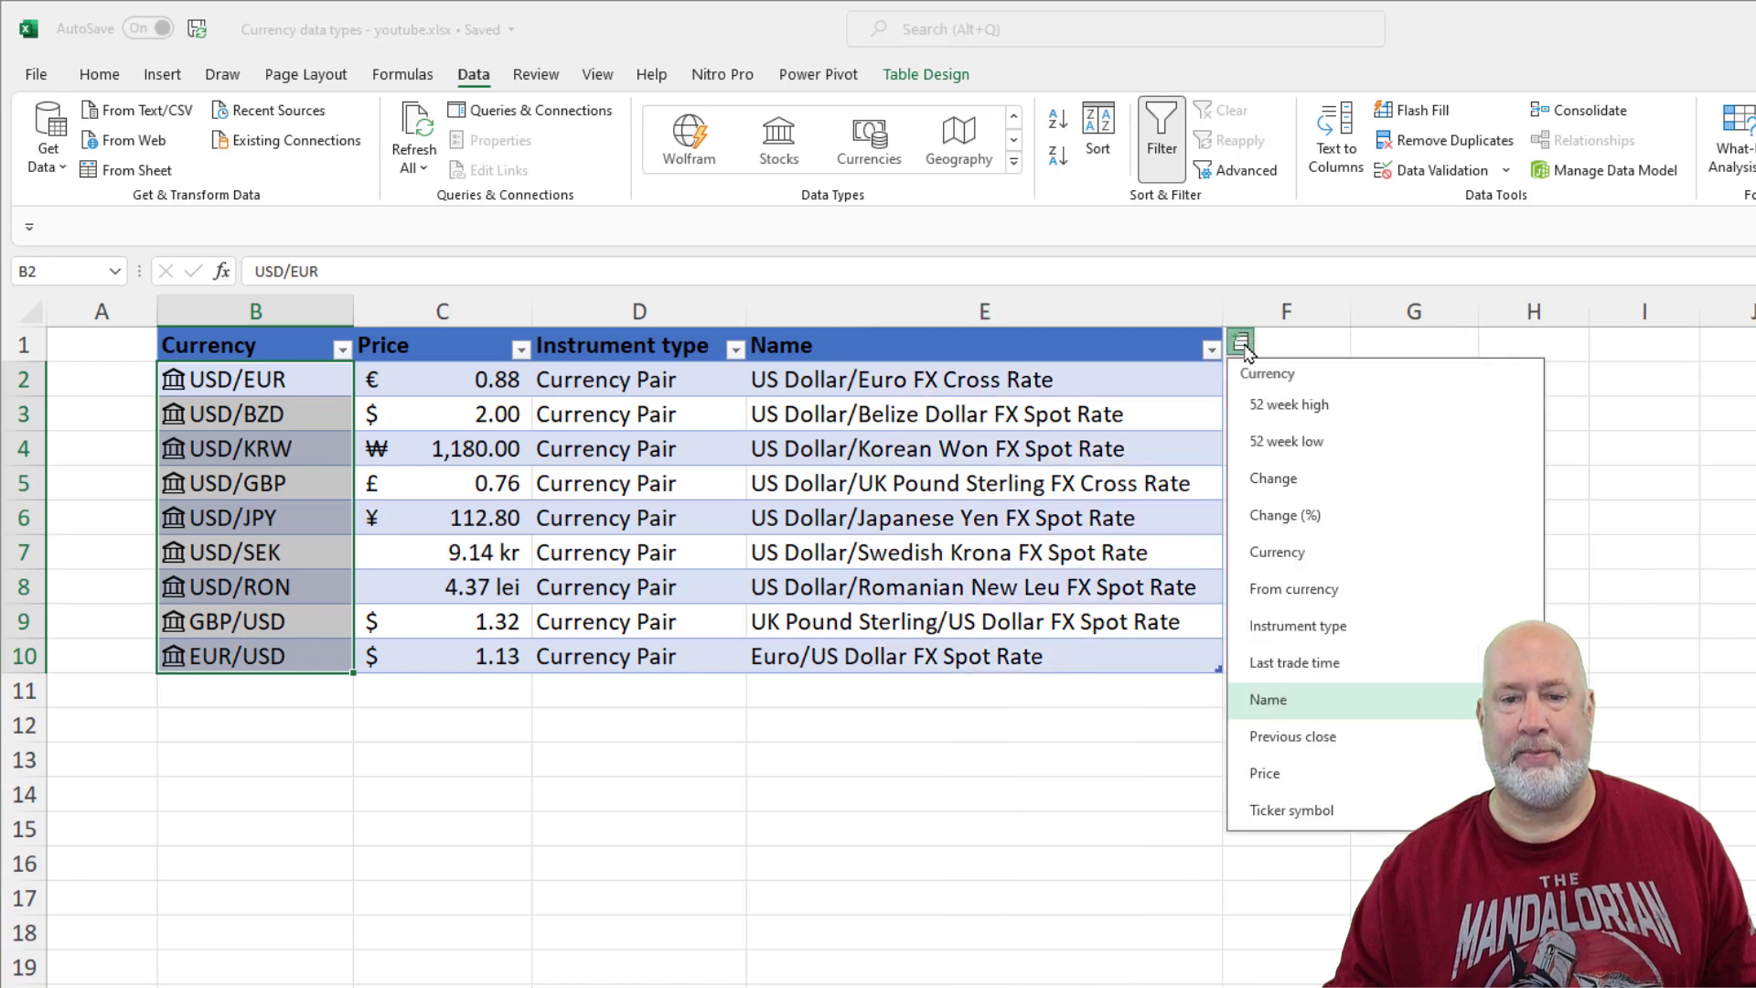
click(1291, 407)
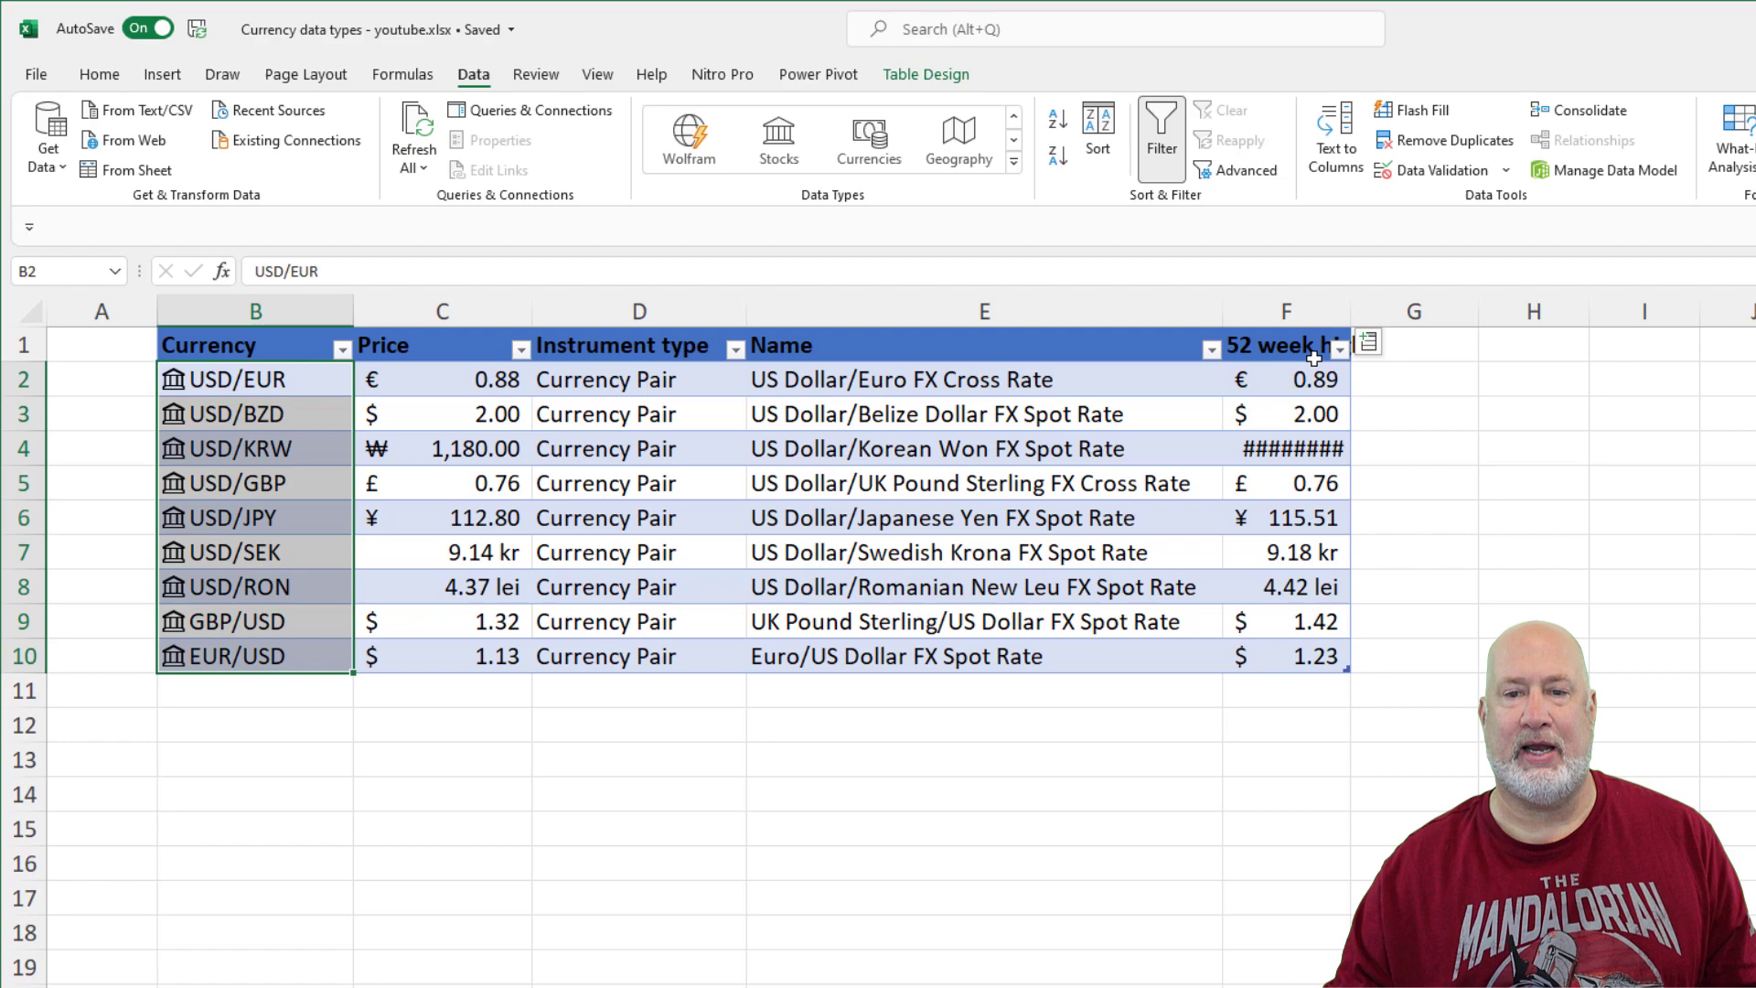
click(1368, 352)
click(1395, 448)
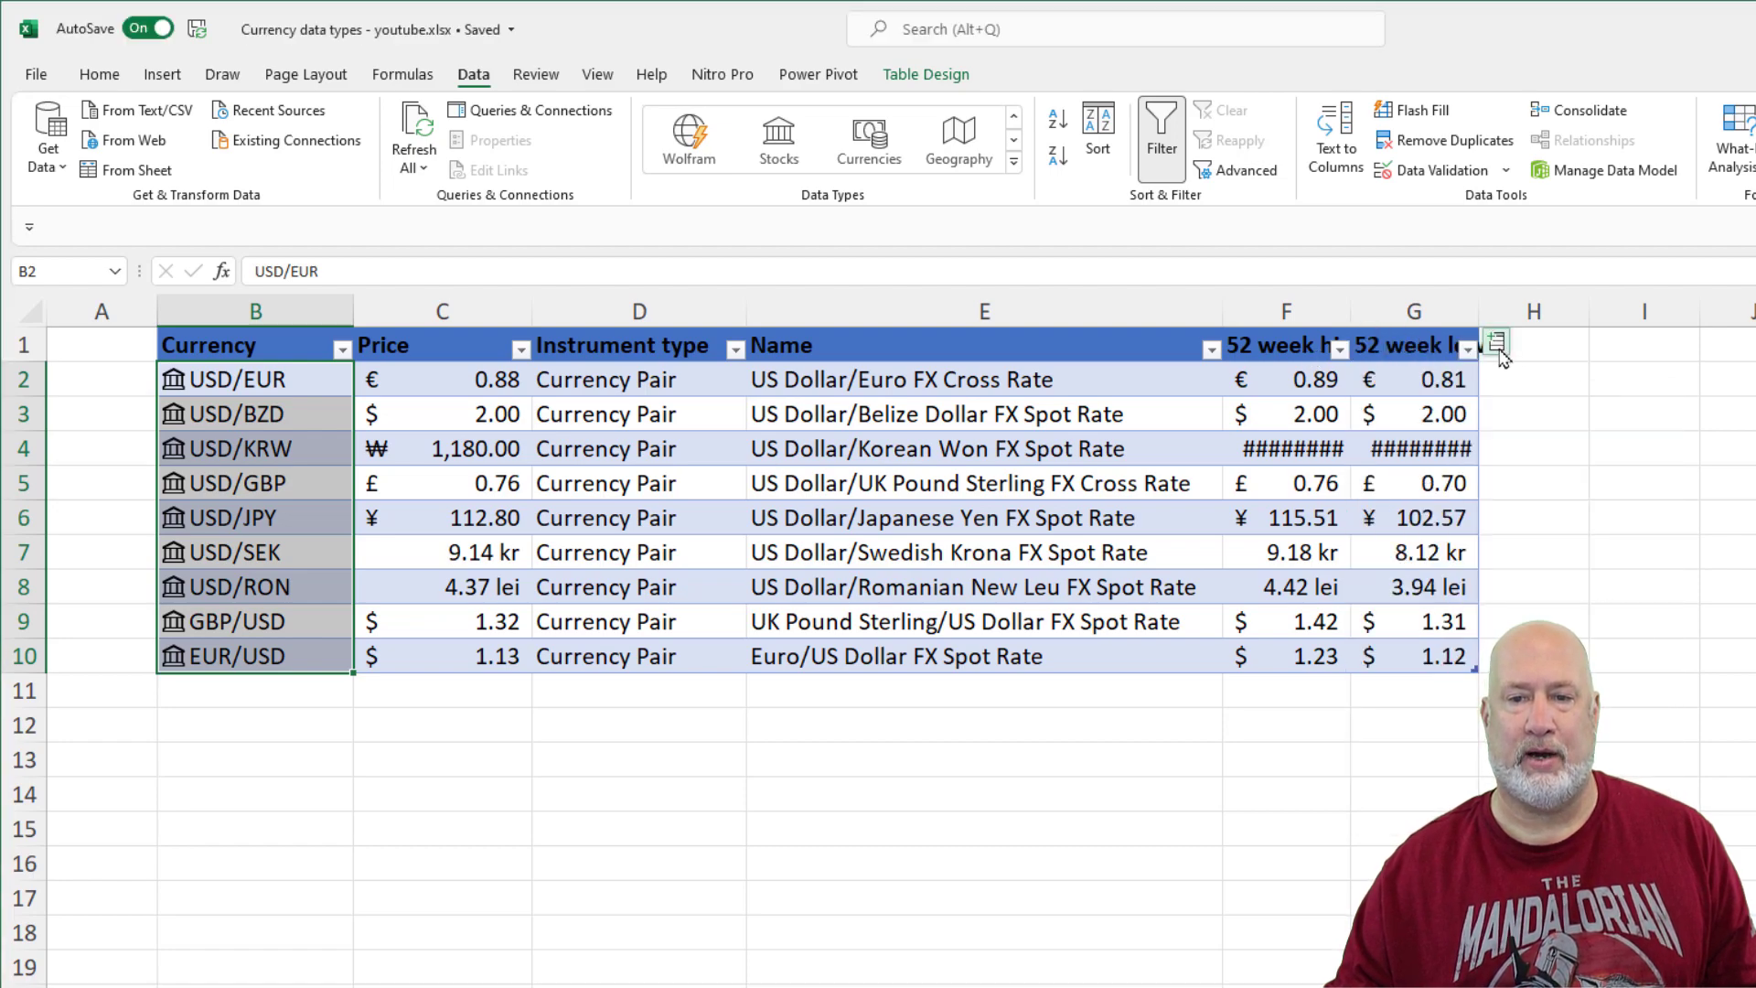
- Add a Last trade time column, autofit column H, and inspect the Name formula in E3
click(1495, 345)
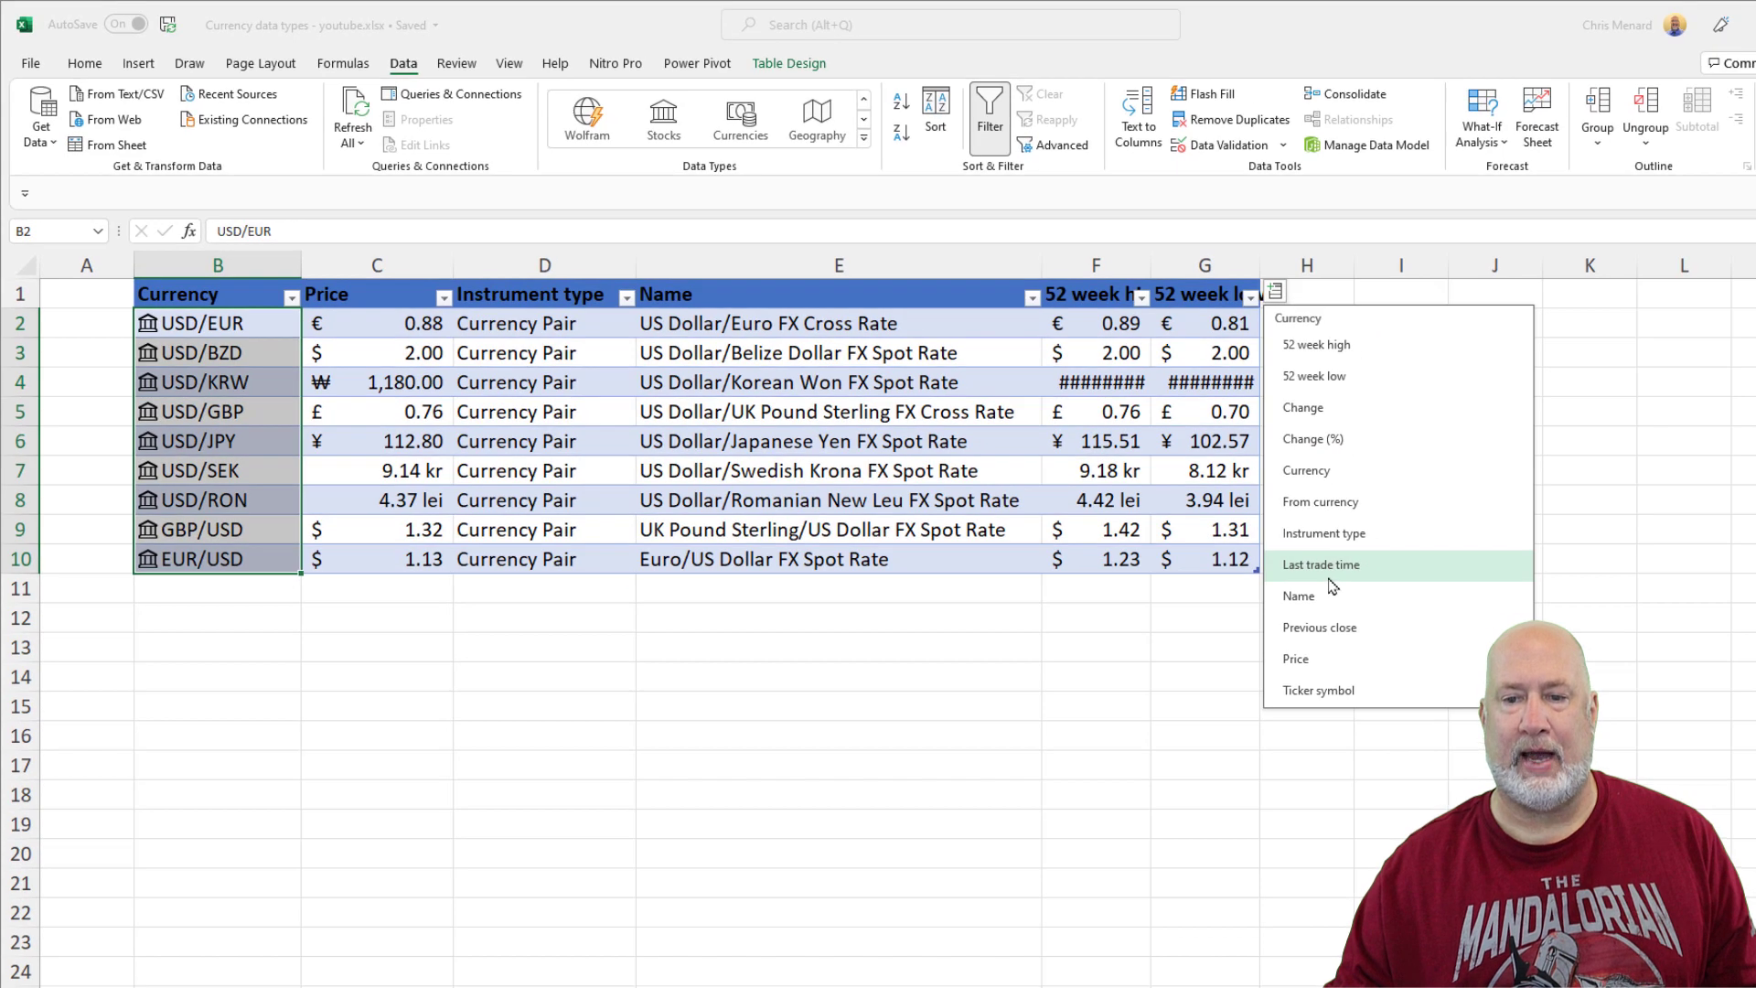
click(1324, 565)
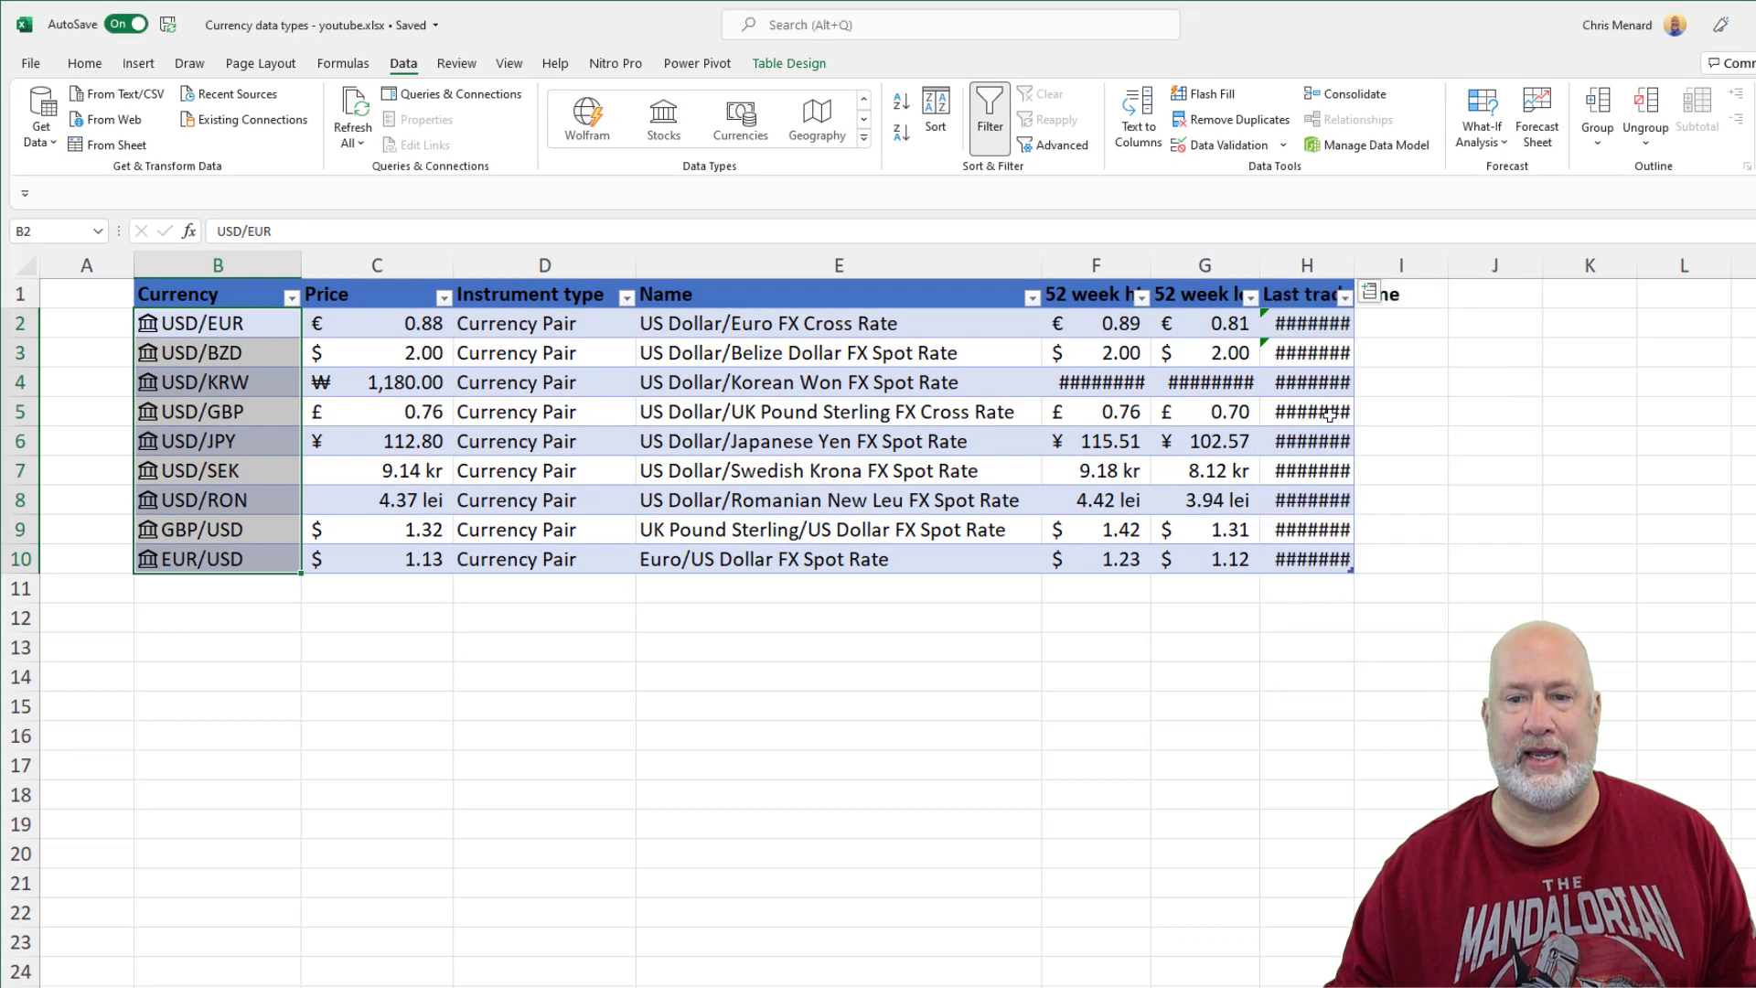
double_click(1353, 251)
click(841, 352)
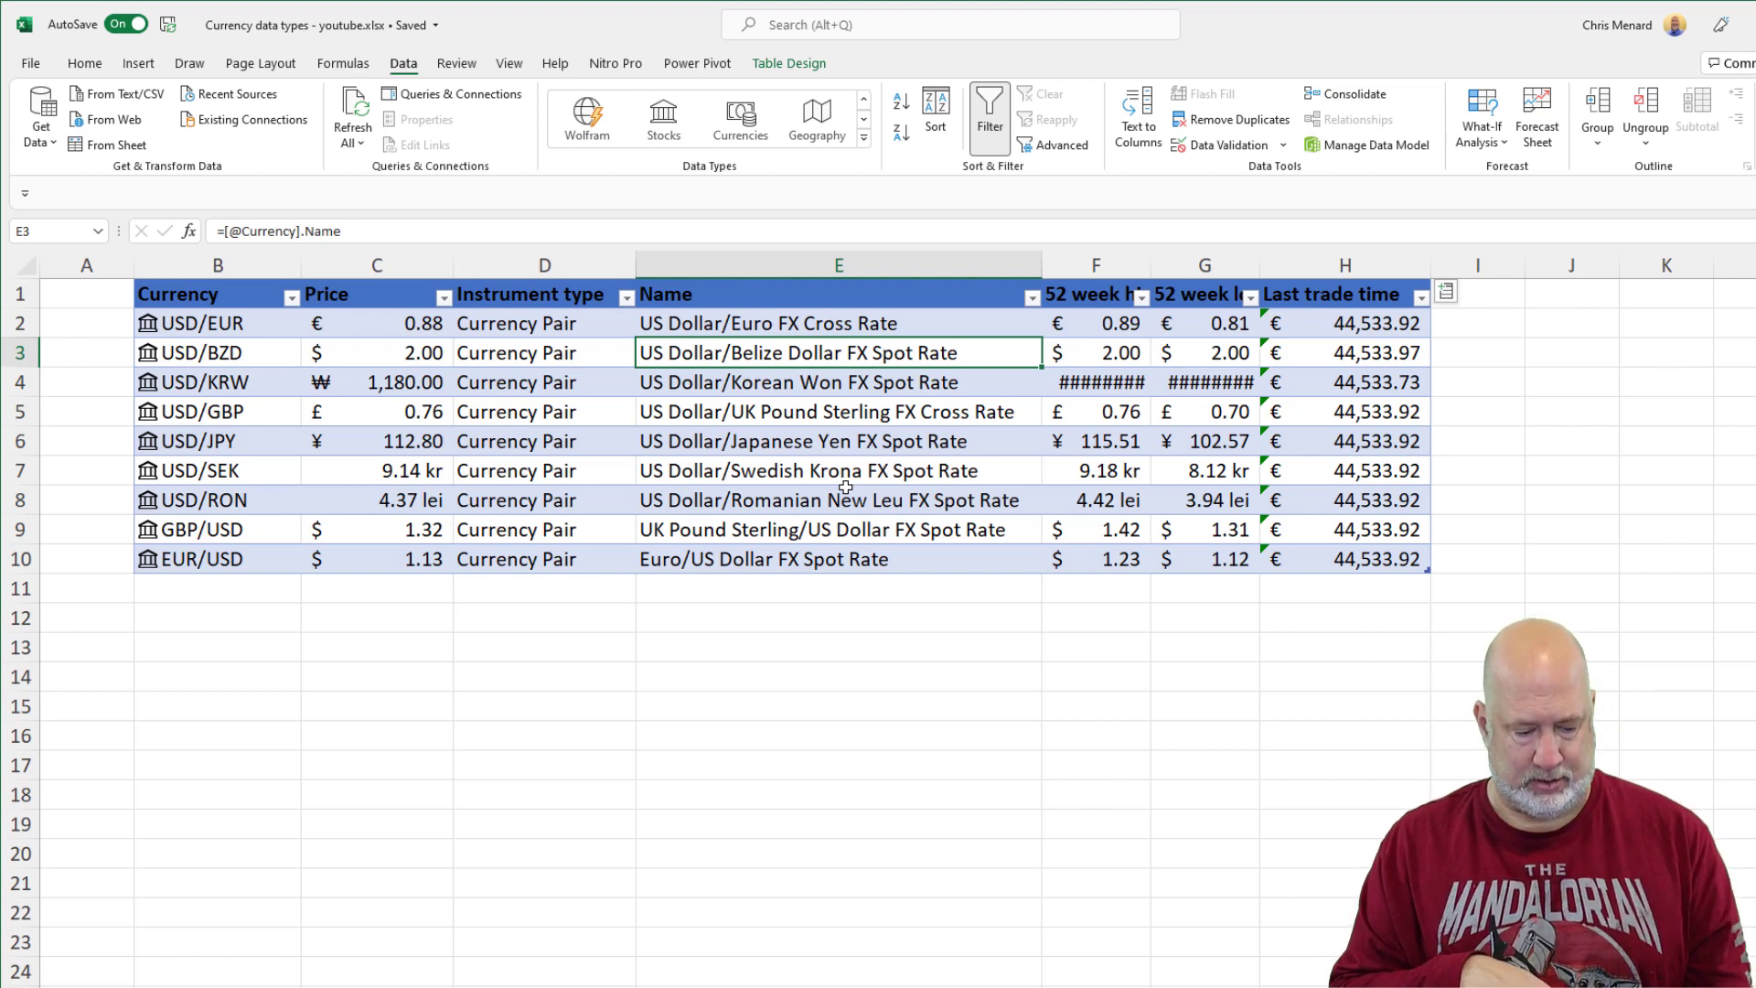
key(ctrl+v)
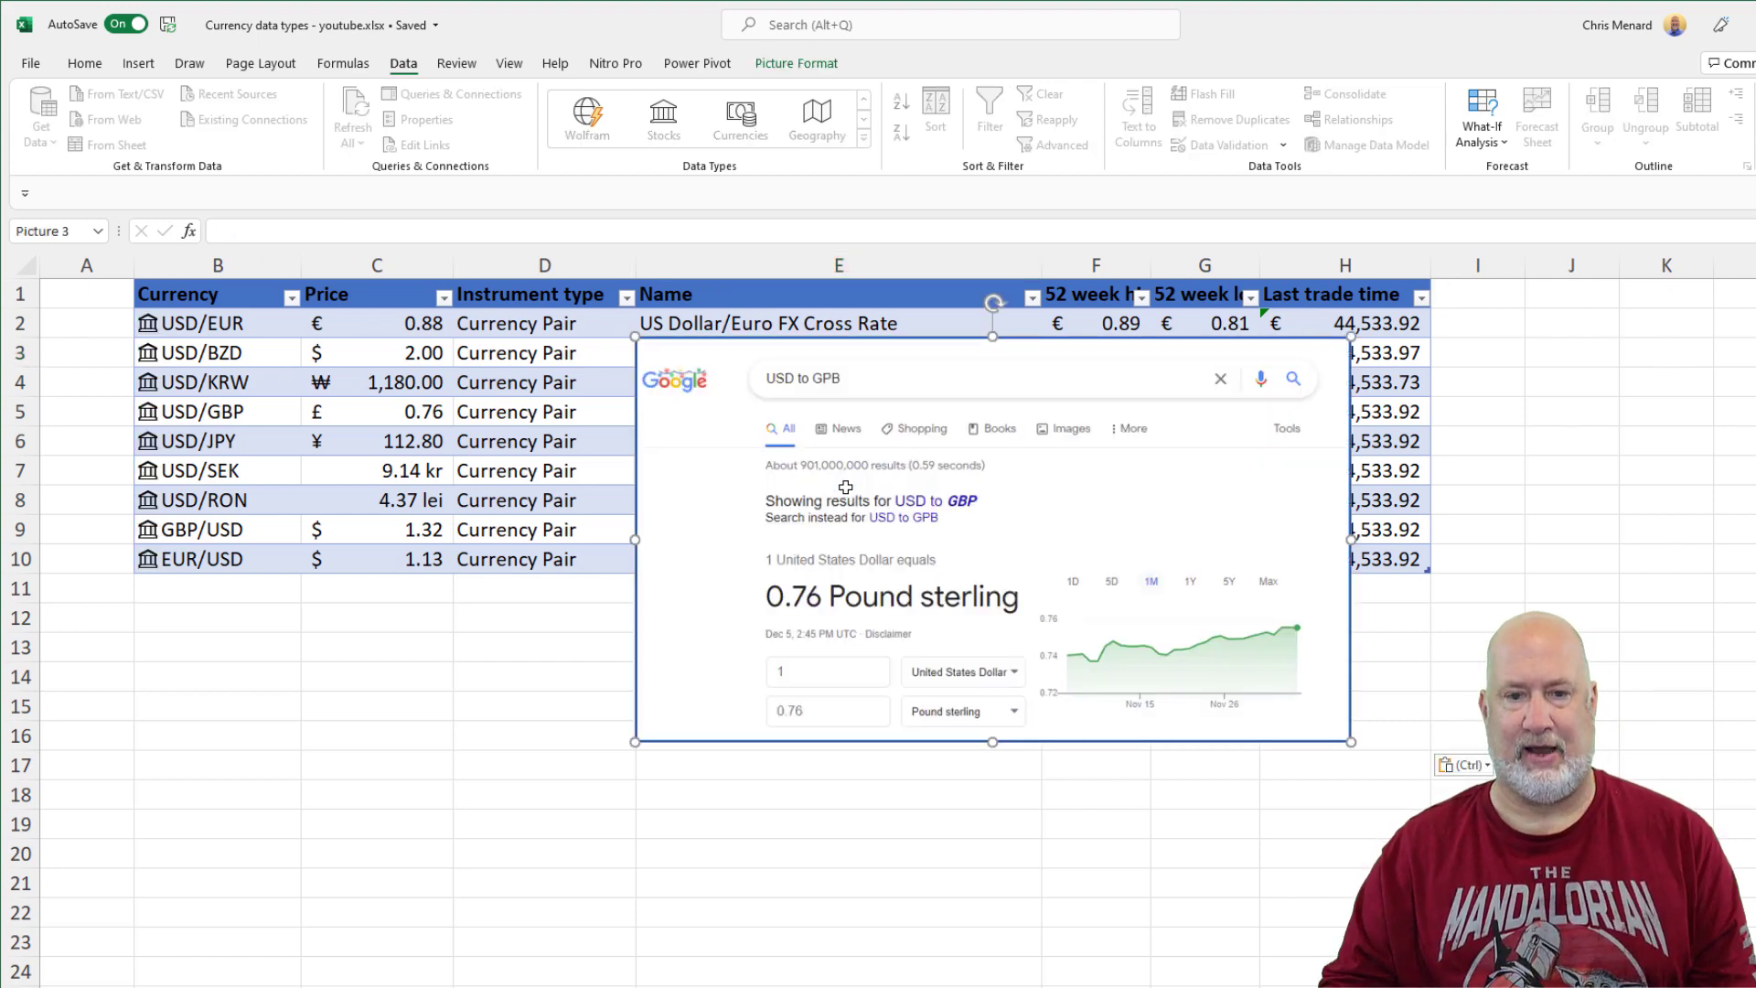
mouse_move(912, 372)
mouse_down()
mouse_move(794, 335)
mouse_move(813, 338)
mouse_up()
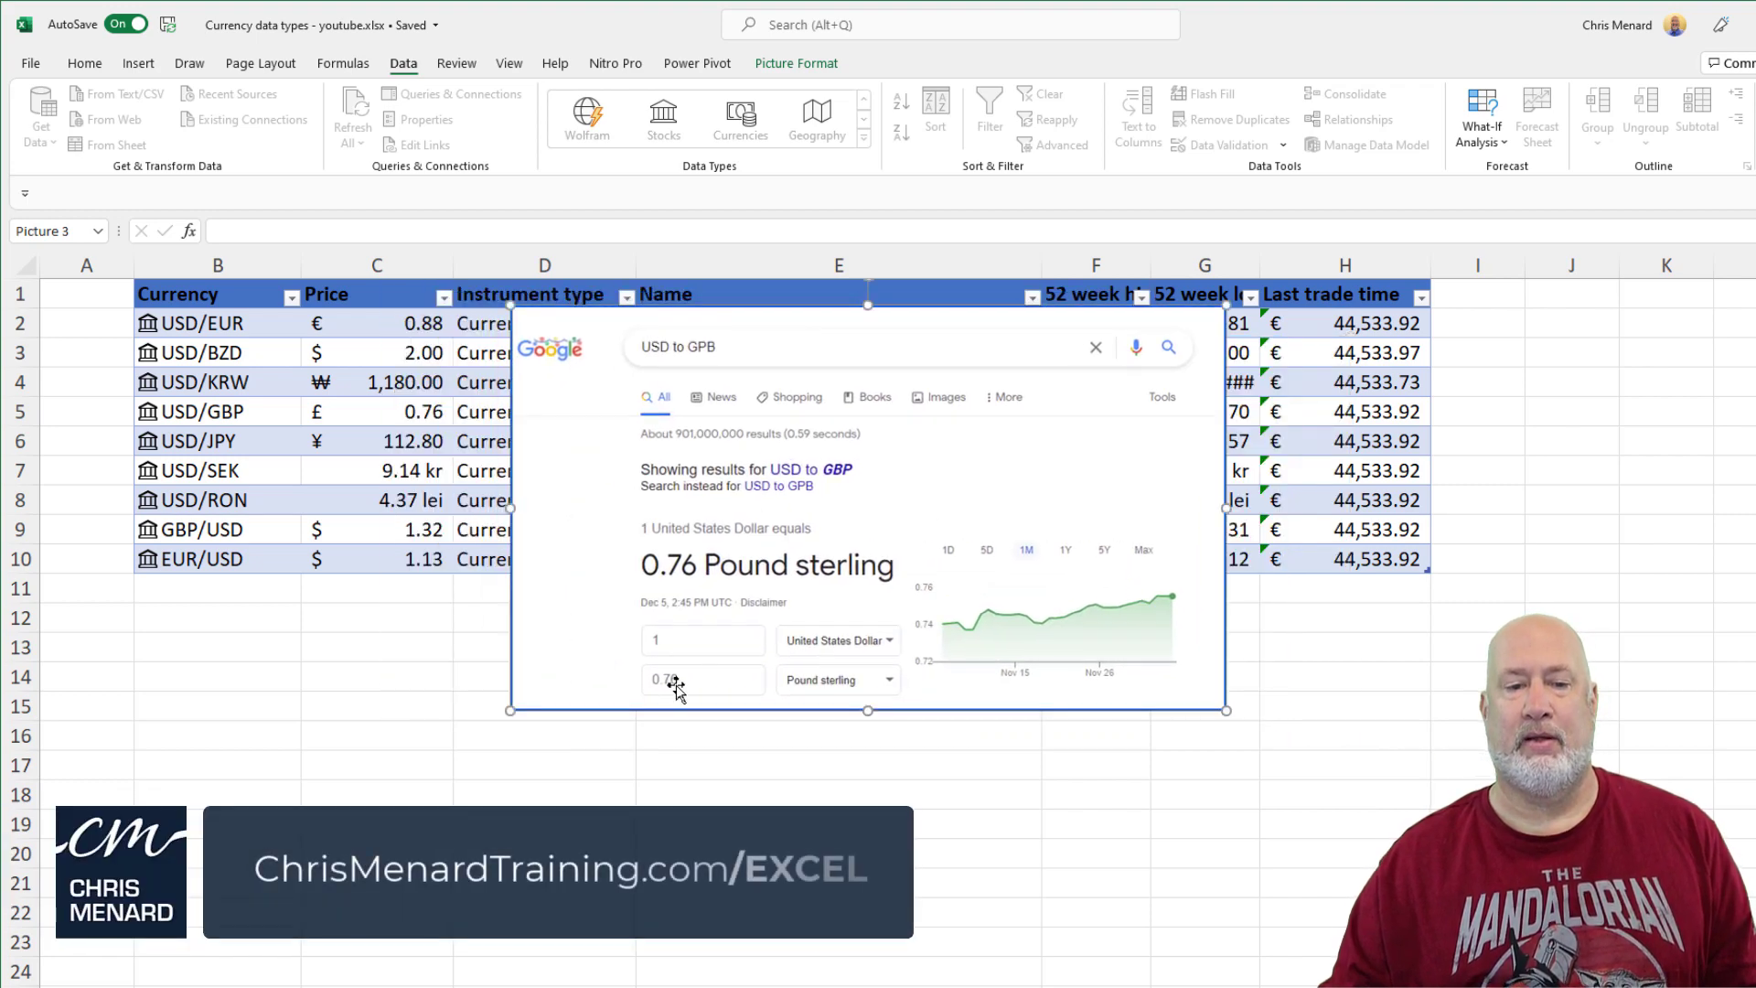
click(407, 420)
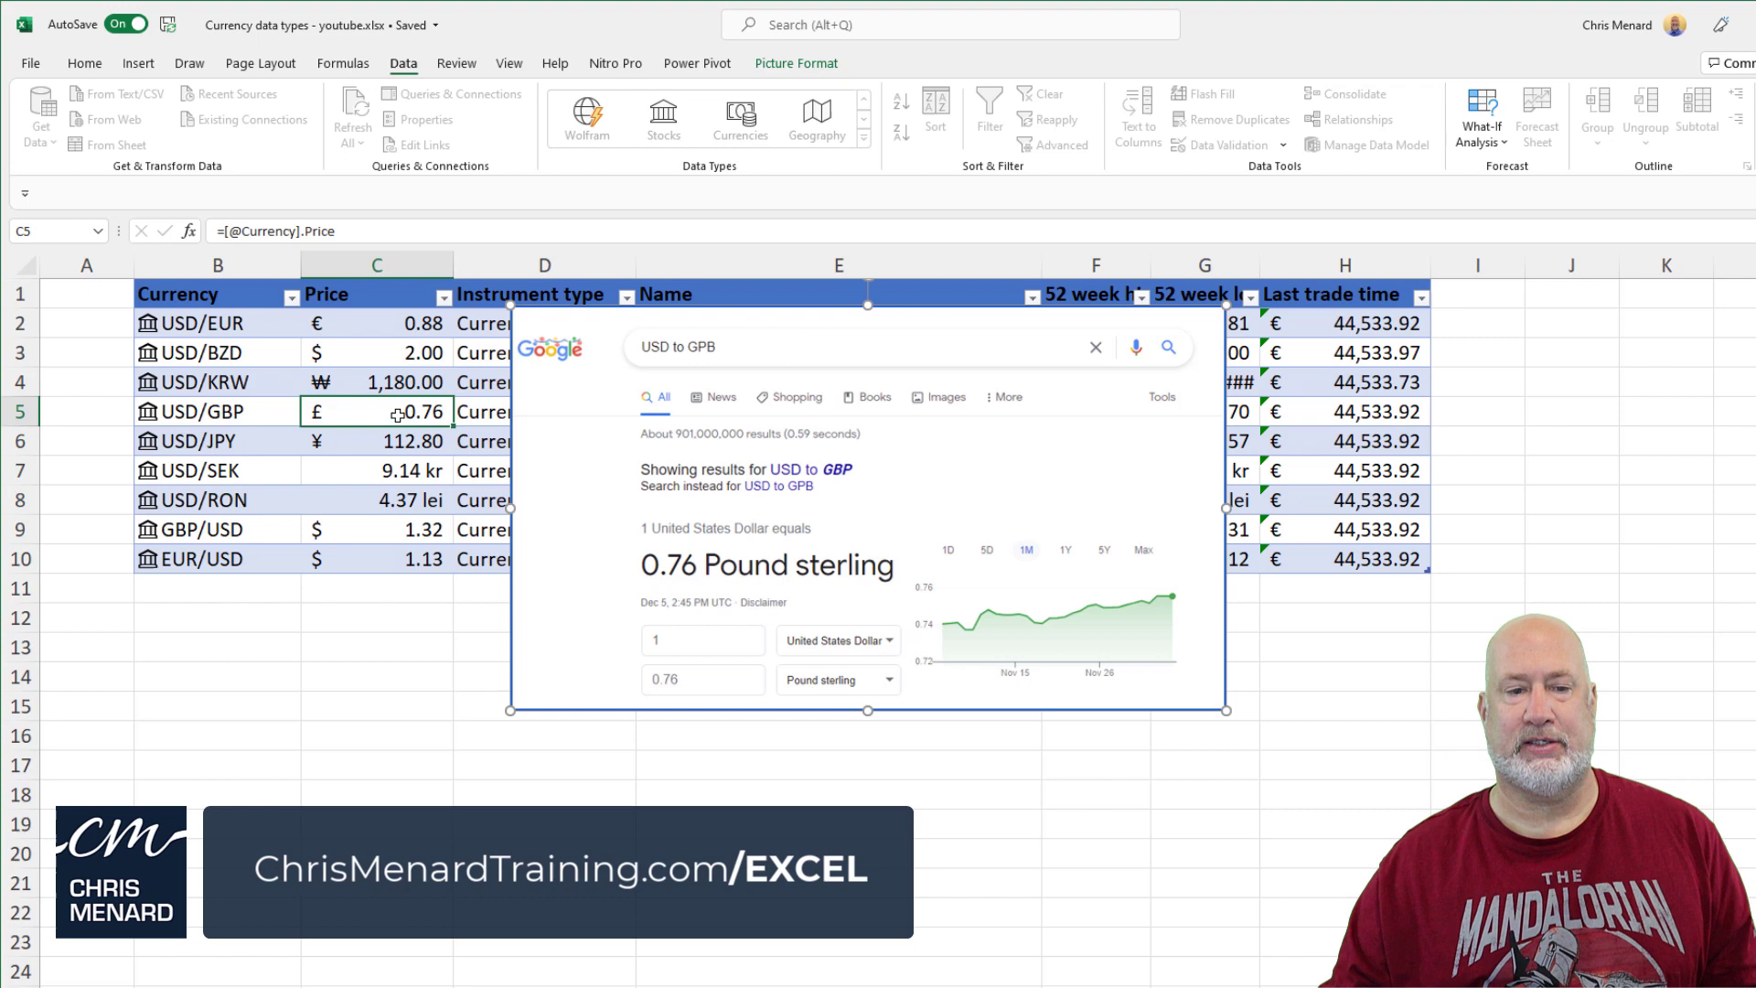
drag(936, 429, 938, 426)
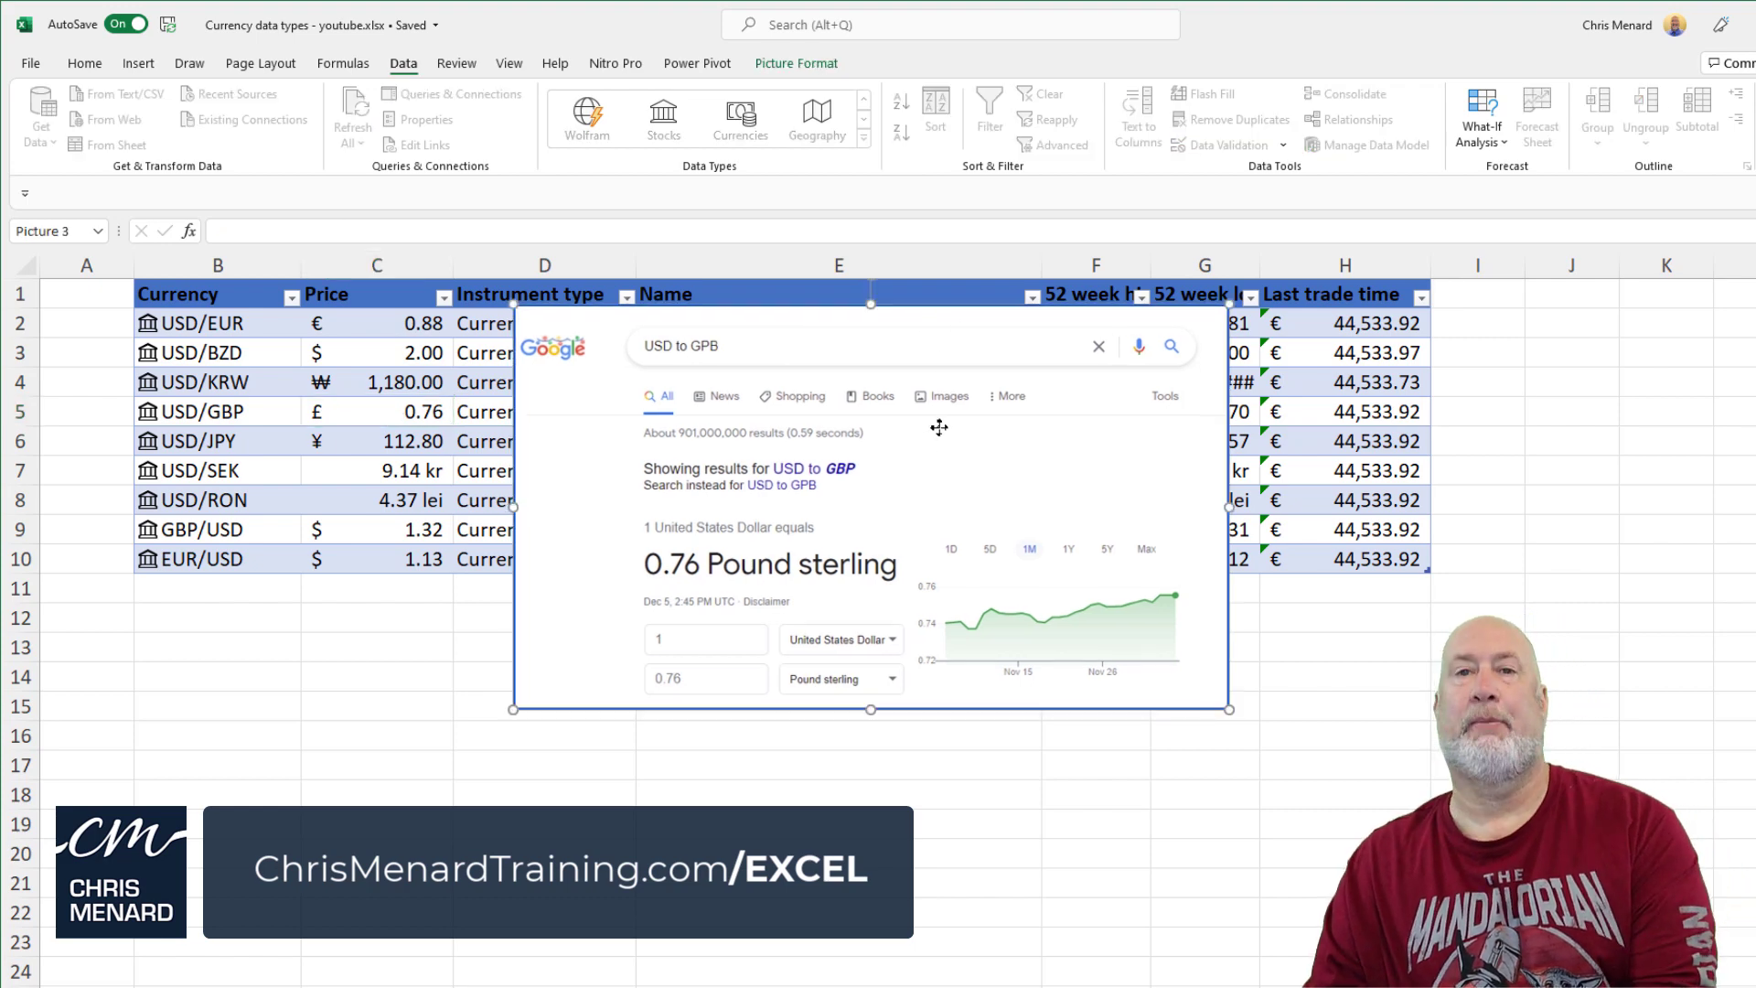
key(Delete)
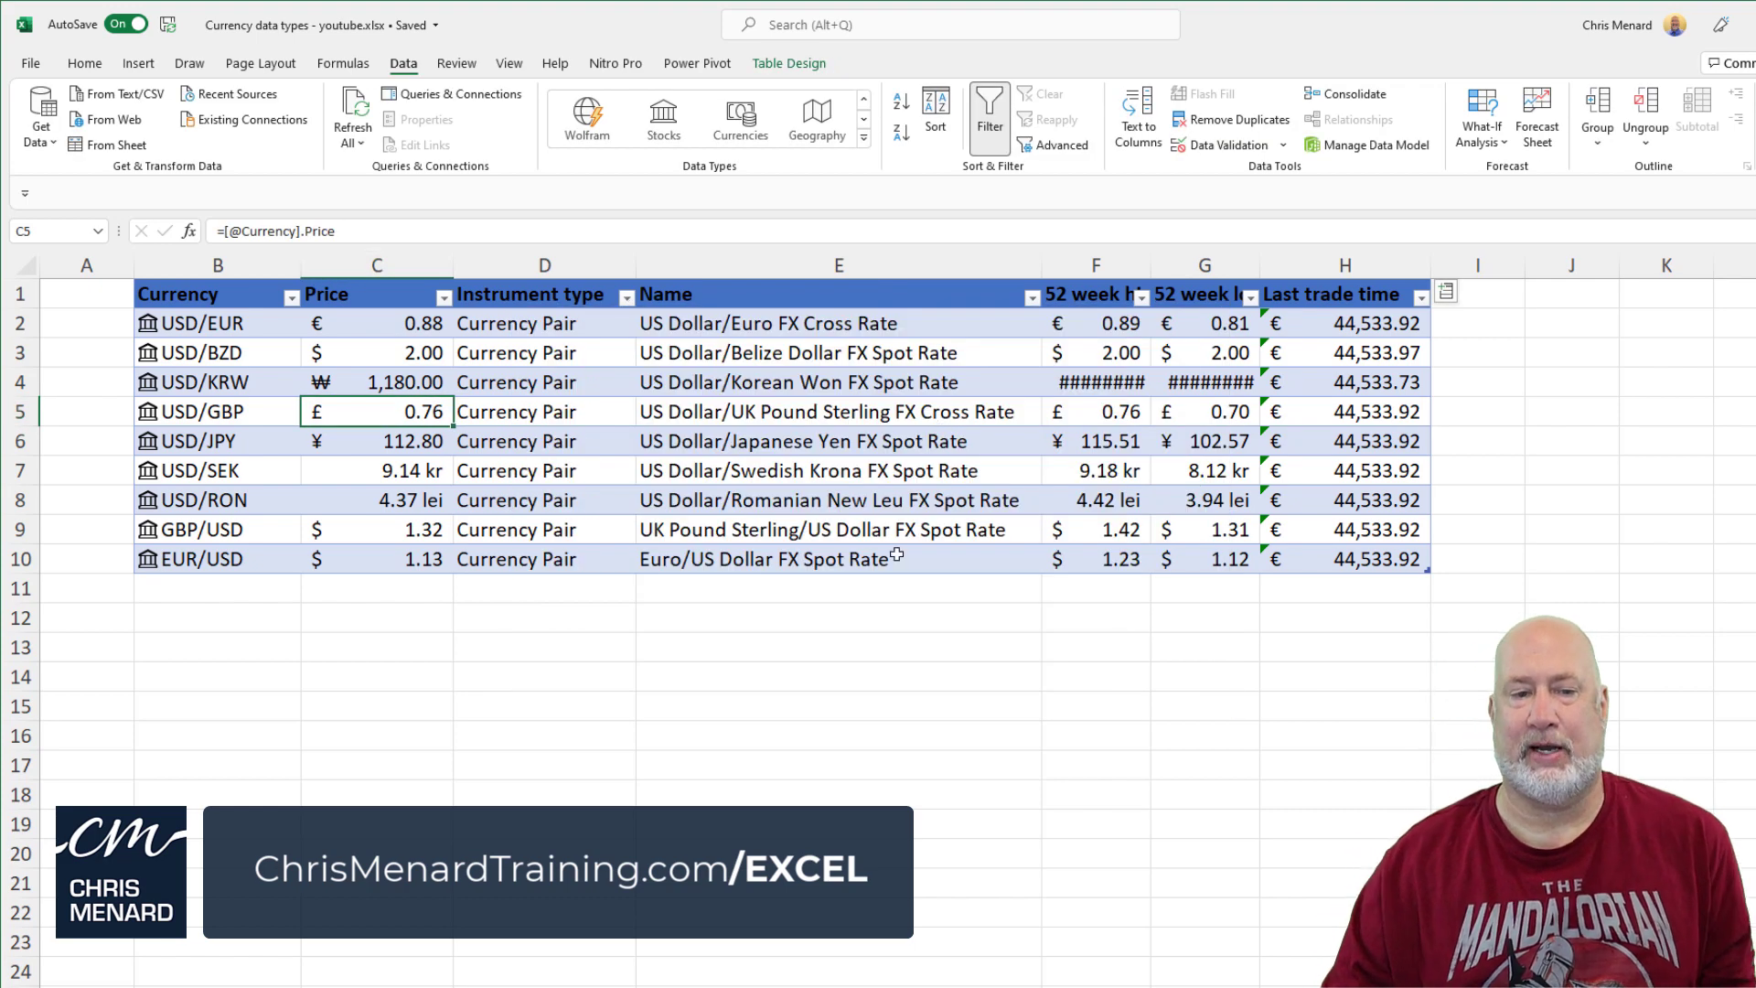
click(216, 523)
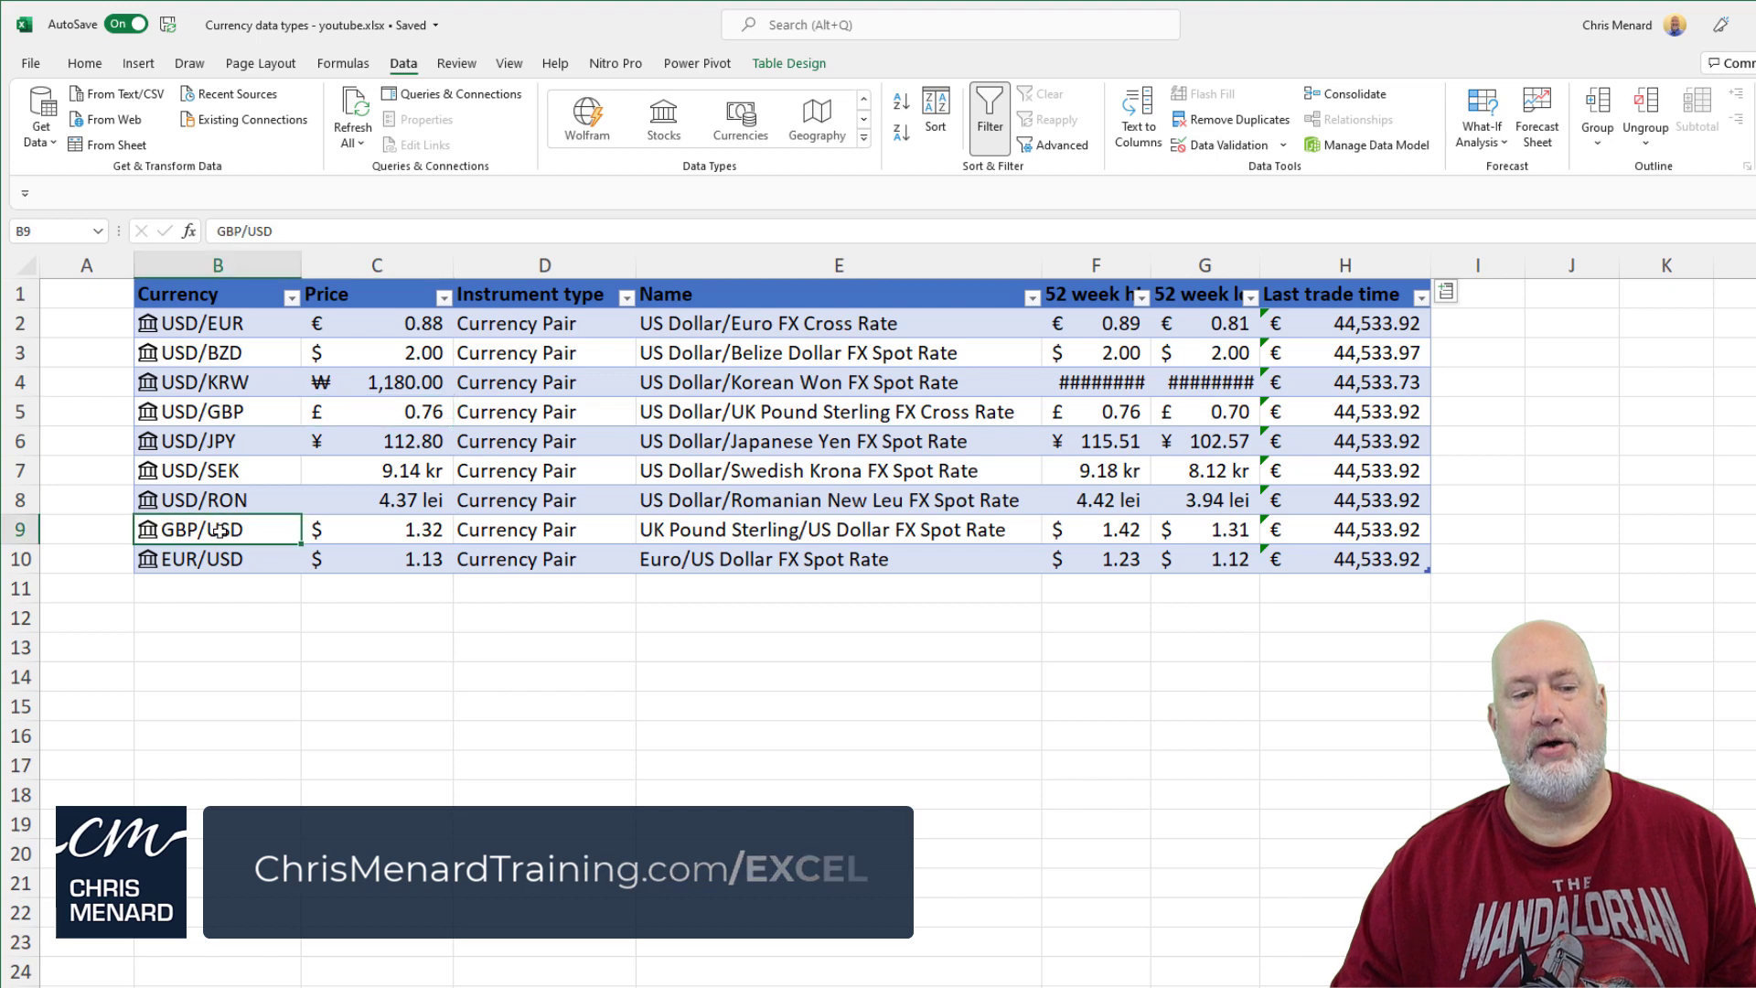